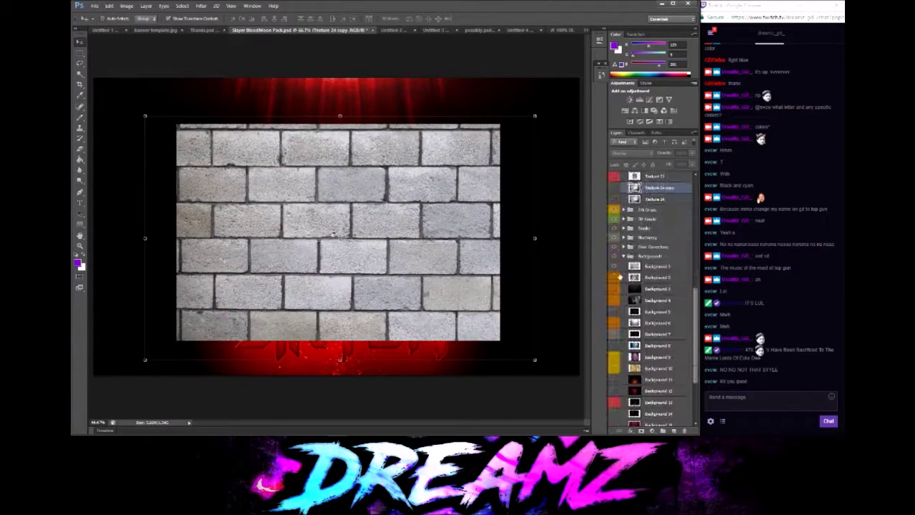
Toggle the pack's background layers, including Background 7, on and off to preview them
click(617, 322)
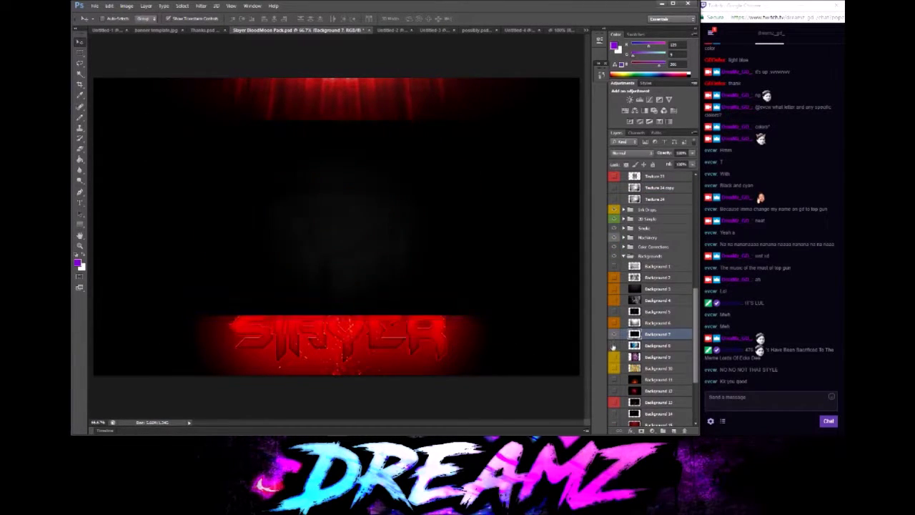
click(616, 345)
click(614, 334)
scroll(615, 355, down, 2)
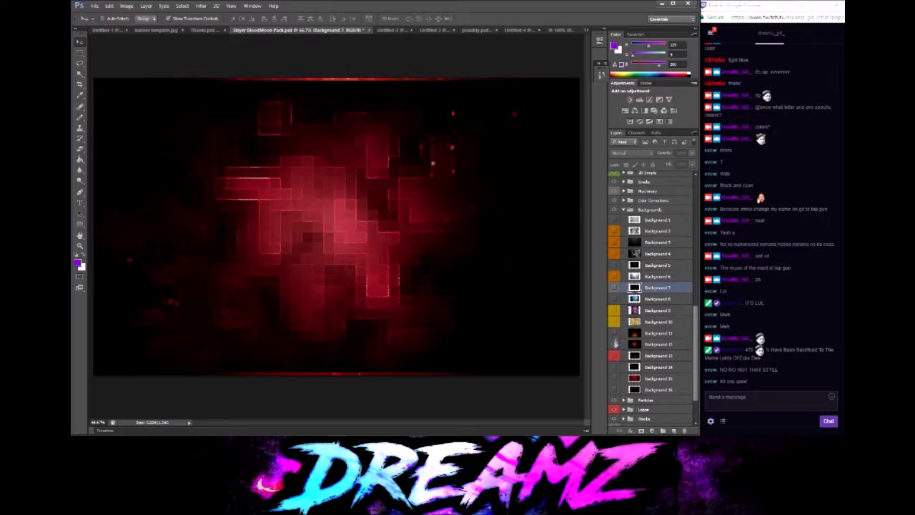
Duplicate the dark Background 16 into the T document and give the T a drop shadow
right_click(658, 389)
click(658, 114)
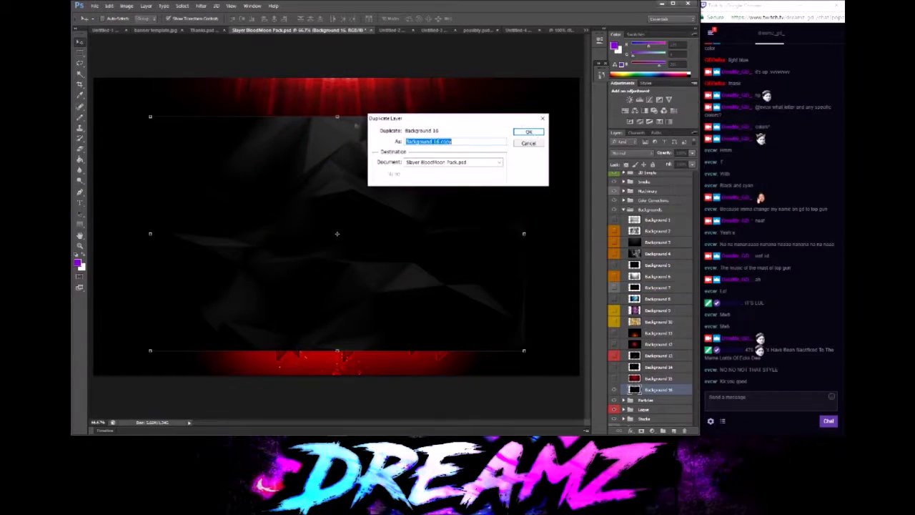
key(Return)
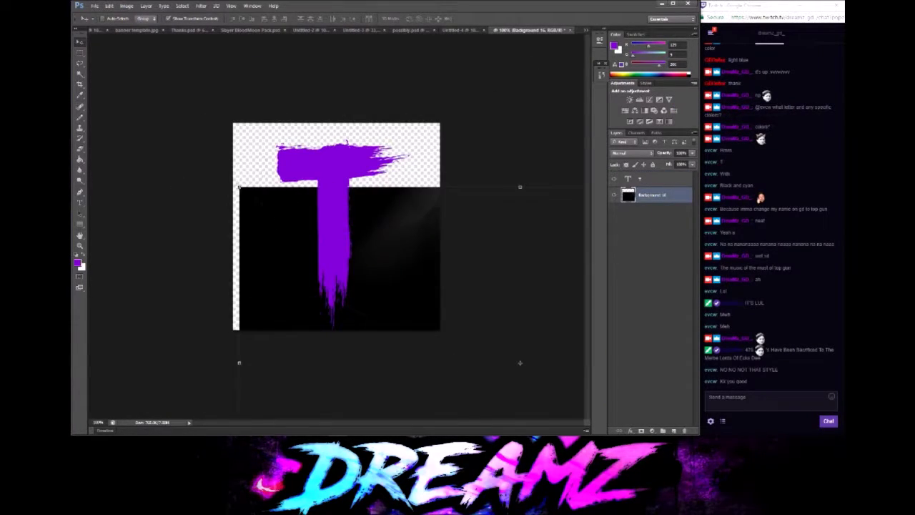
double_click(652, 178)
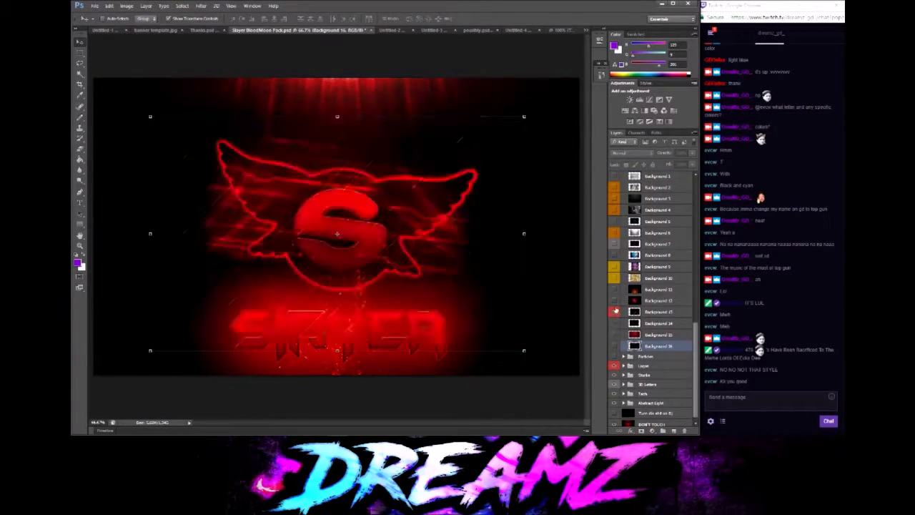
Hide the purple sunburst, show the orange fire-tile Background 11 and bring it into the T document
click(613, 266)
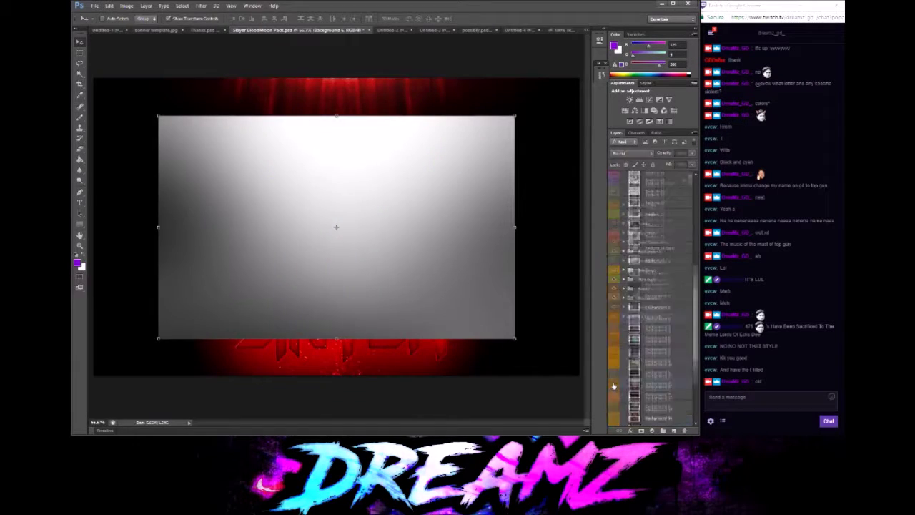
click(613, 284)
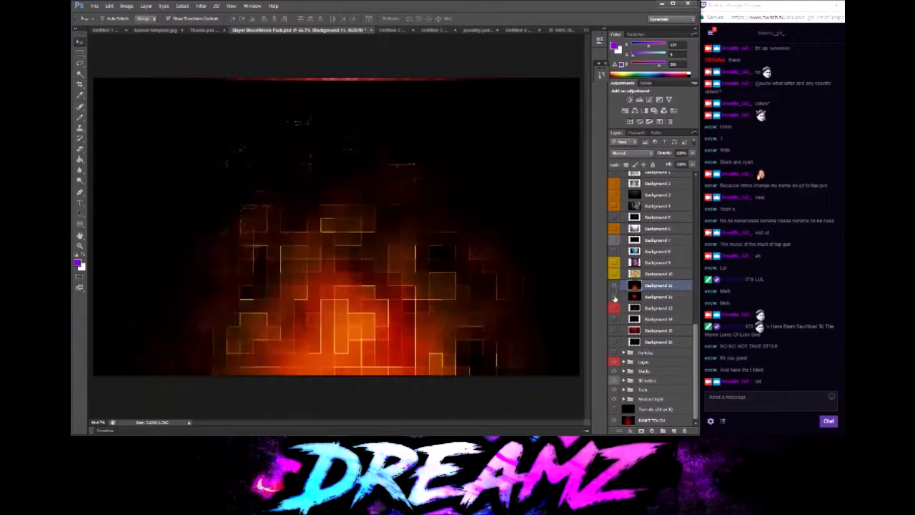
right_click(649, 288)
key(Escape)
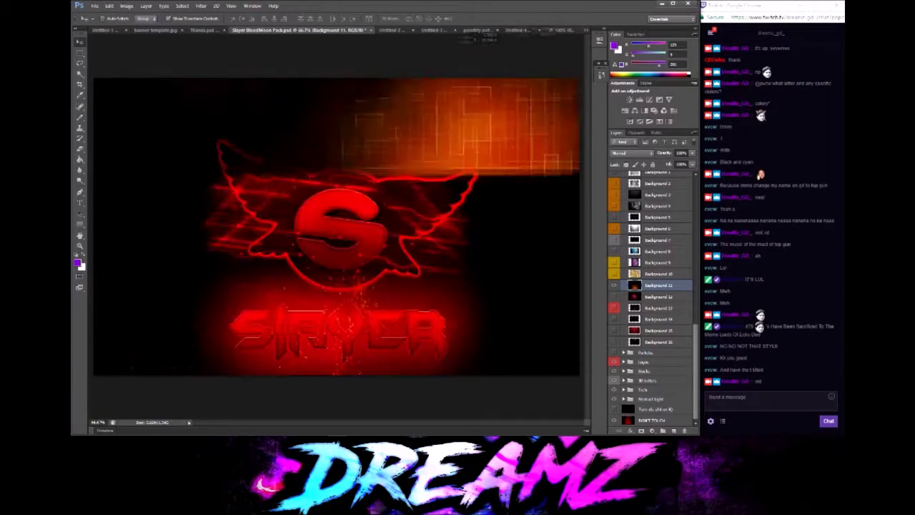
drag(649, 289, 336, 229)
Scale the fire-tile layer to fill the square canvas and move it below the T
key(ctrl+t)
mouse_move(440, 332)
mouse_down()
mouse_move(493, 271)
mouse_move(336, 265)
mouse_up()
drag(336, 190, 336, 115)
drag(470, 223, 226, 223)
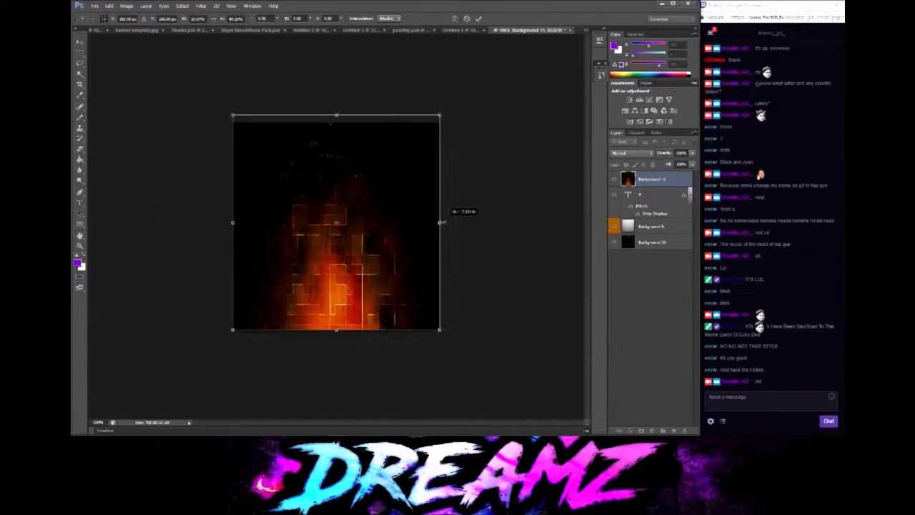
drag(658, 237, 655, 235)
Tone down the fire tiles with a Hue/Saturation adjustment clipped to them
click(634, 110)
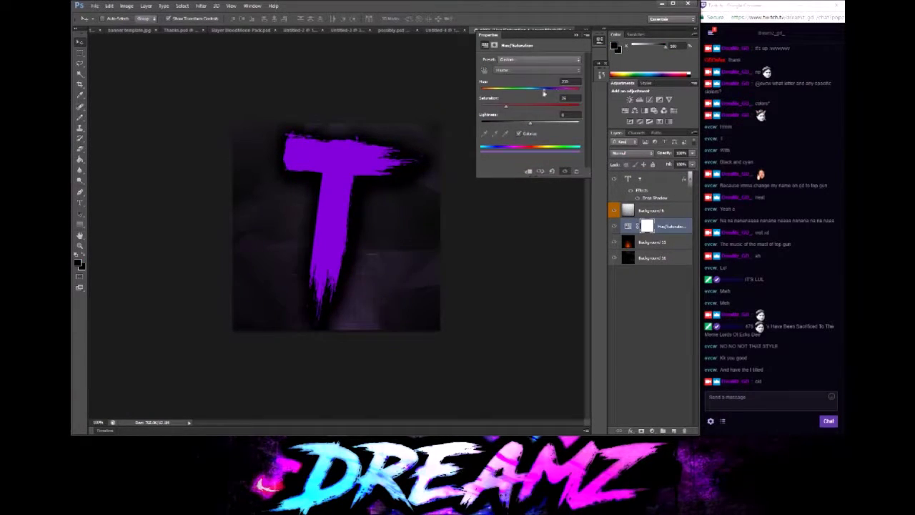
right_click(665, 185)
click(672, 225)
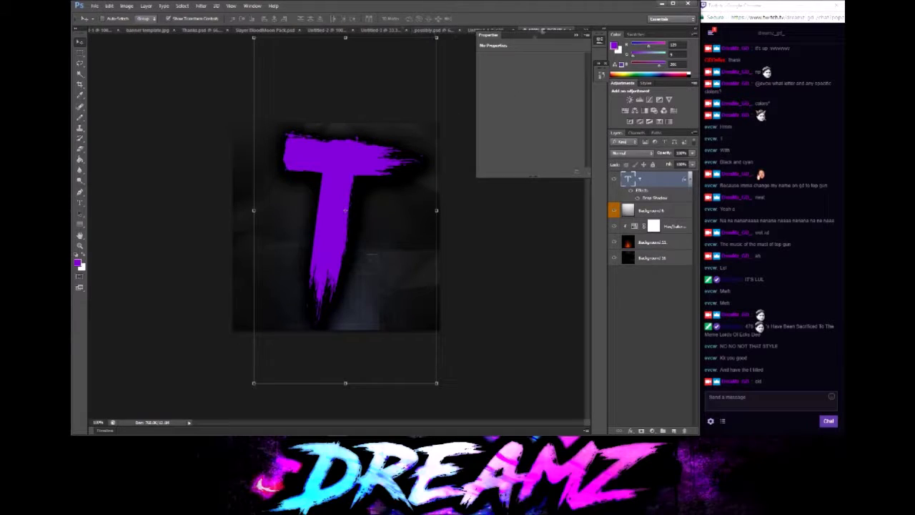
In the pack document, hide the fire-tile background and briefly preview a grey background layer
click(300, 30)
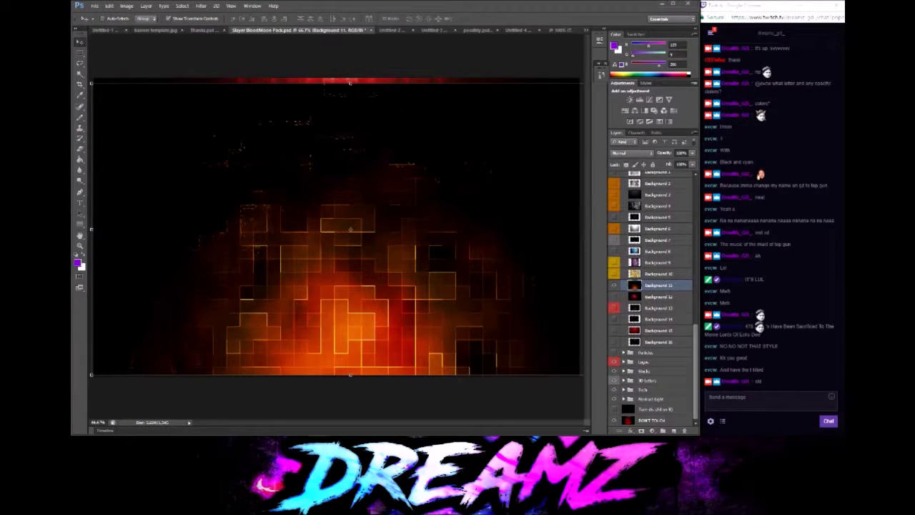
click(613, 285)
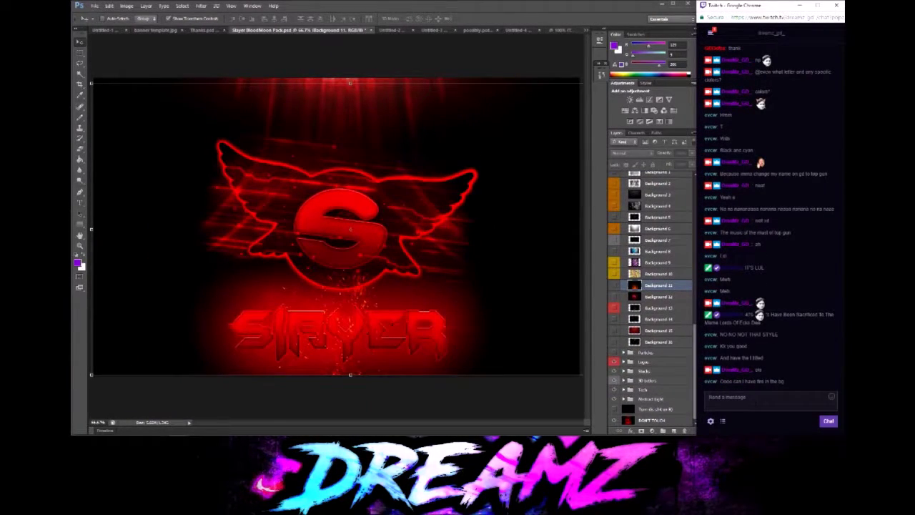
text(I guess yea)
key(Return)
scroll(651, 286, up, 3)
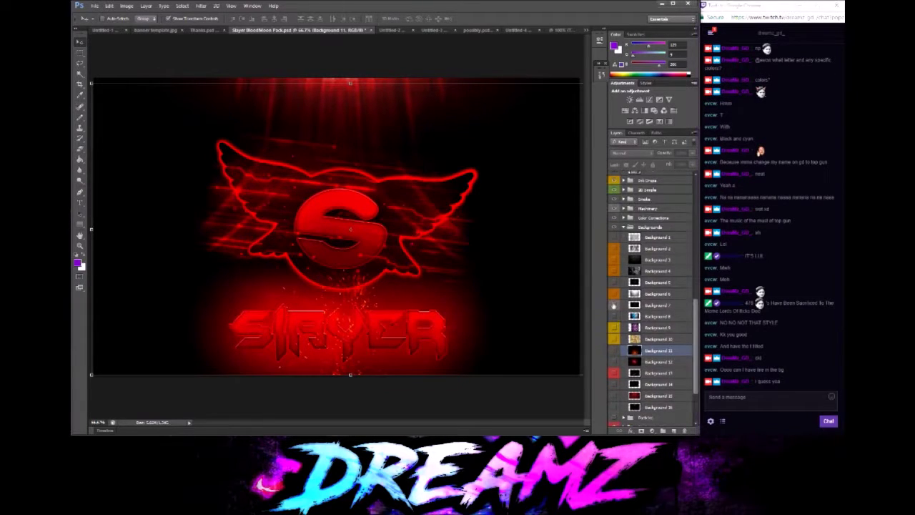
click(613, 305)
click(613, 305)
scroll(650, 300, up, 5)
Pick the grungy Texture 12 and position it over the T in the T document
click(613, 278)
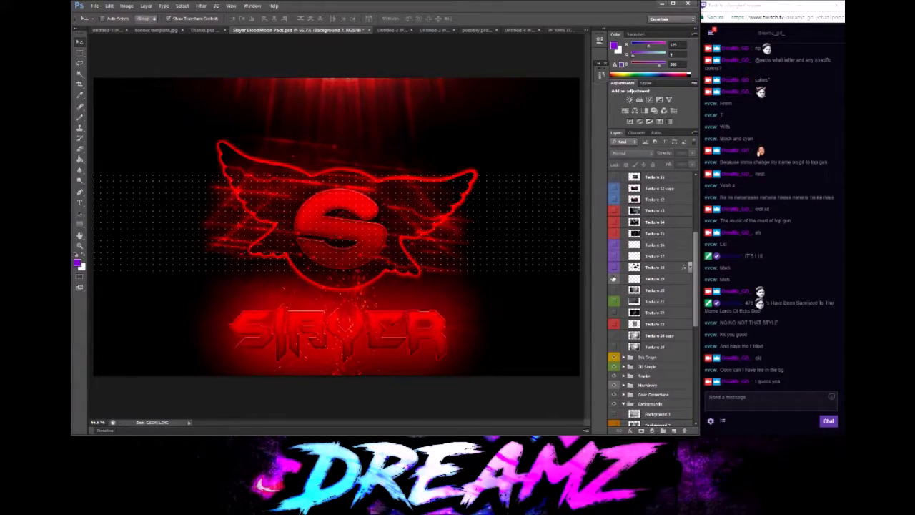
click(614, 199)
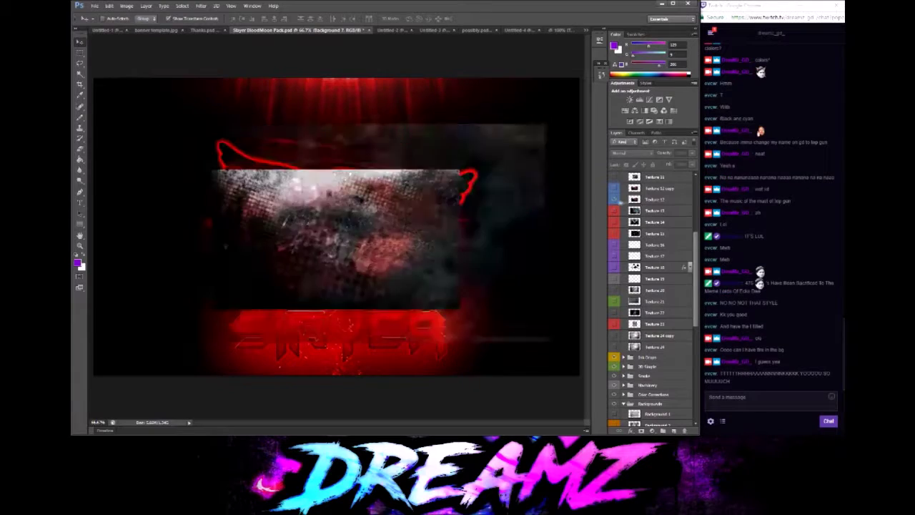
mouse_move(336, 236)
mouse_down()
mouse_move(559, 46)
mouse_move(343, 214)
mouse_up()
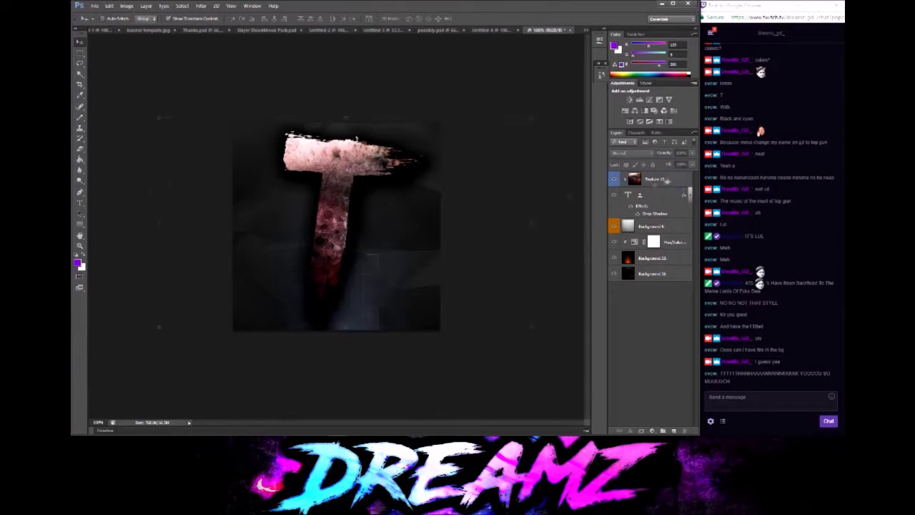
drag(666, 180, 341, 166)
In the pack document, collapse the Particles group and briefly preview the smoke effect layer
key(ctrl+Tab)
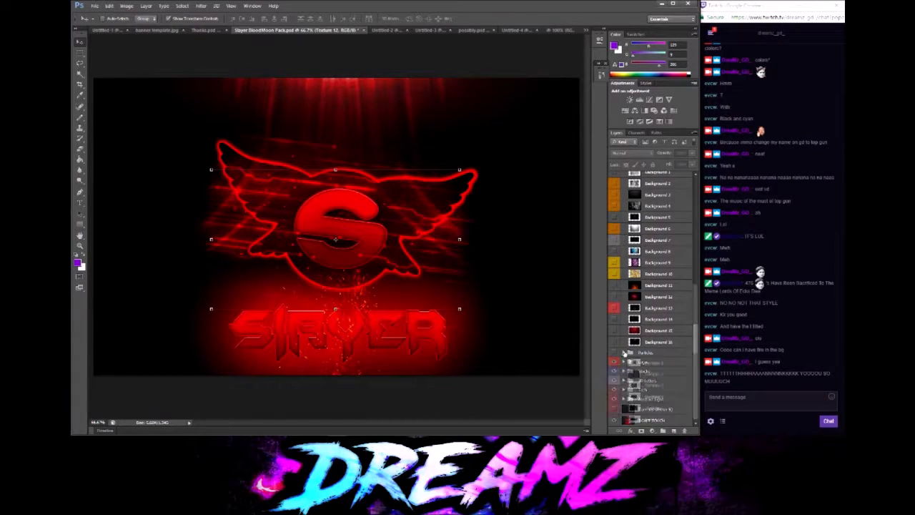
scroll(651, 322, down, 3)
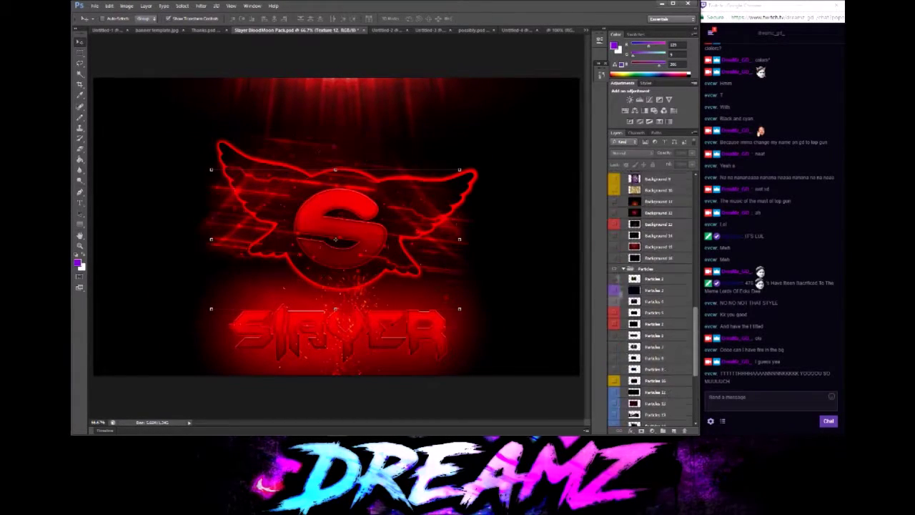
click(623, 268)
click(626, 408)
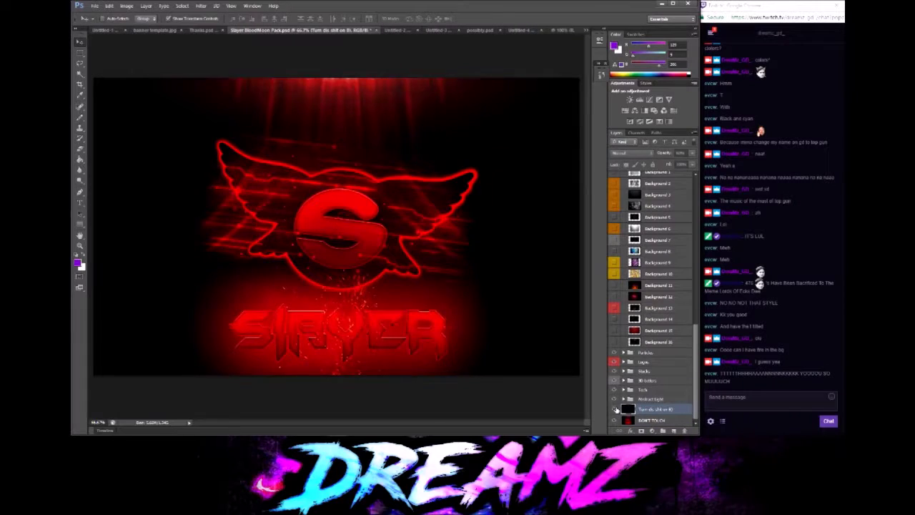
click(613, 408)
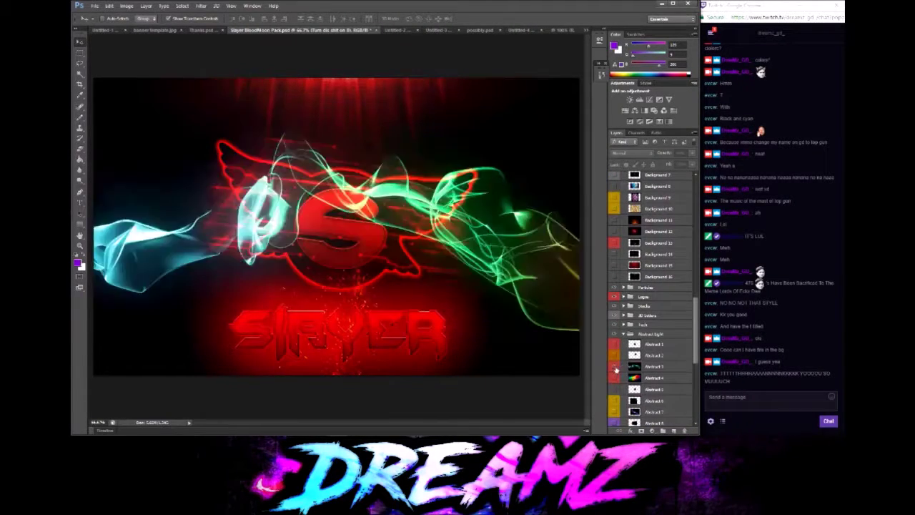
click(614, 408)
scroll(626, 379, up, 4)
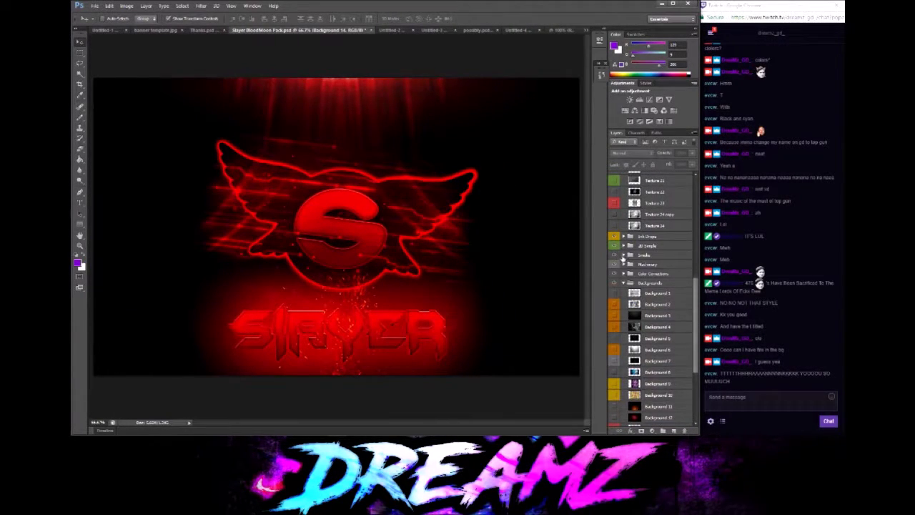
scroll(622, 259, up, 4)
scroll(622, 259, up, 4)
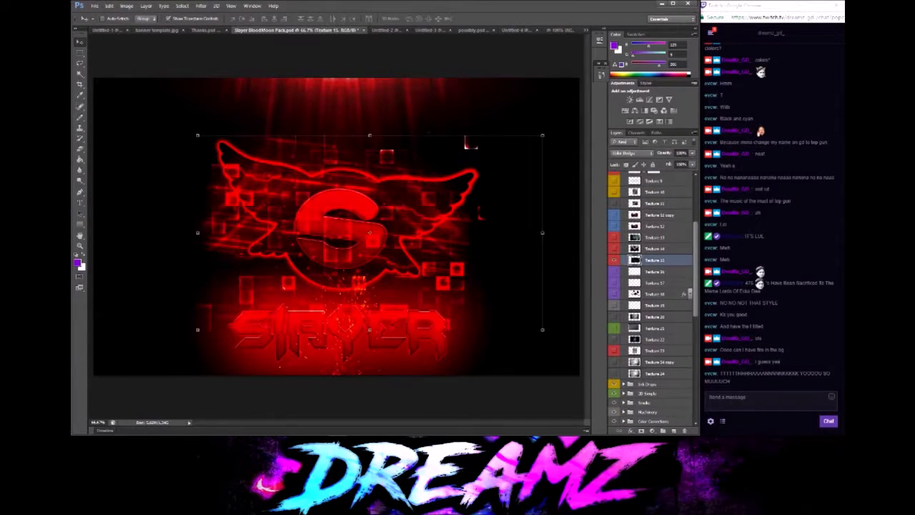
Copy Texture 15 into the T document and shift it right over the T
drag(469, 143, 536, 30)
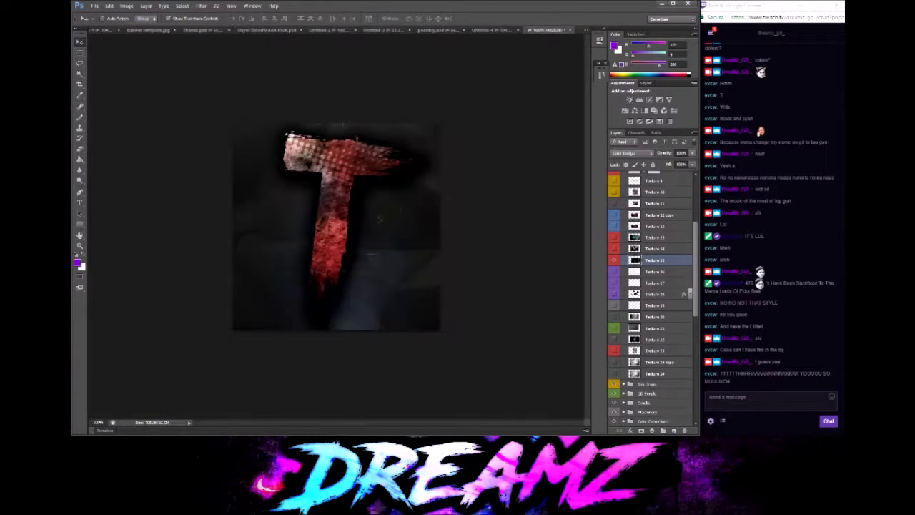
right_click(613, 126)
click(643, 265)
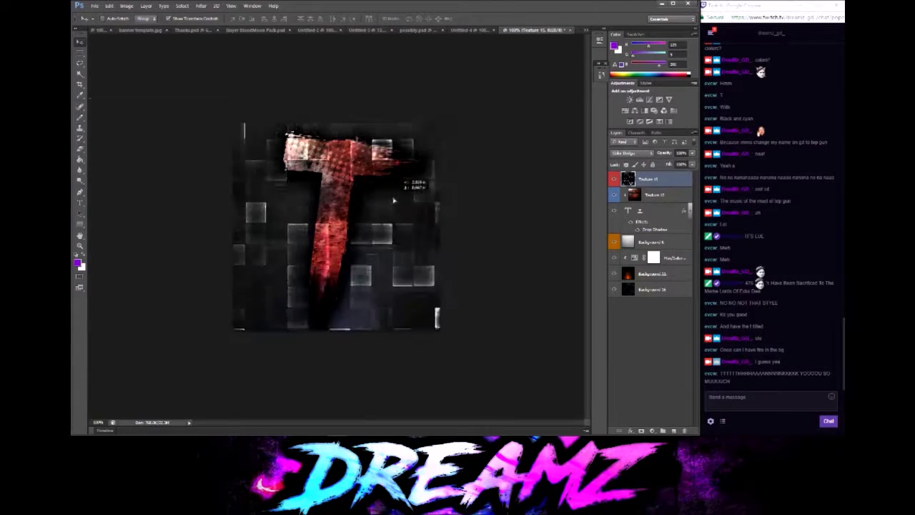
drag(273, 243, 370, 253)
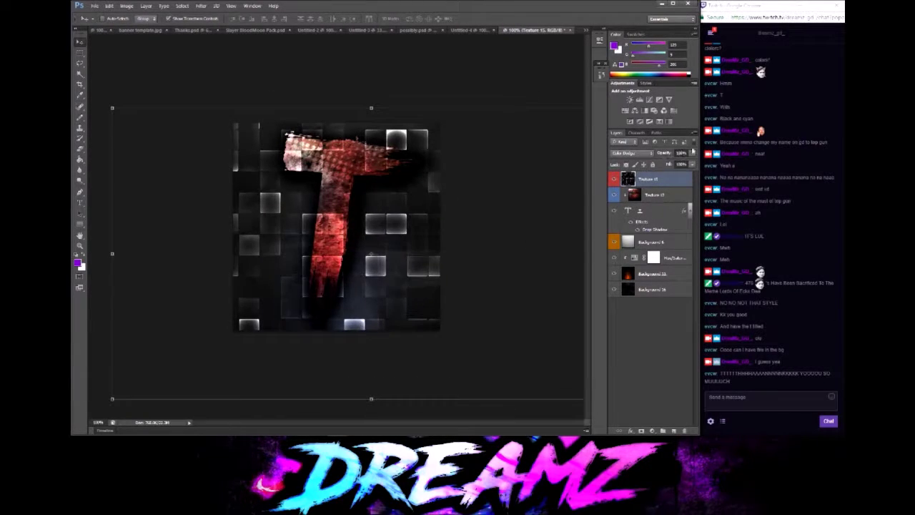
Add a Hue/Saturation adjustment and place its duplicate below Texture 15 to turn the T cyan
click(635, 110)
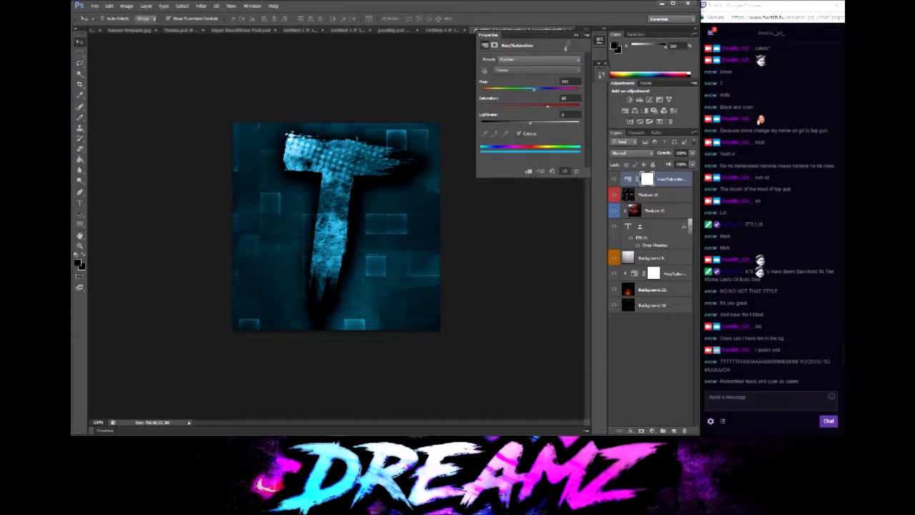
right_click(668, 179)
click(676, 224)
drag(643, 179, 647, 213)
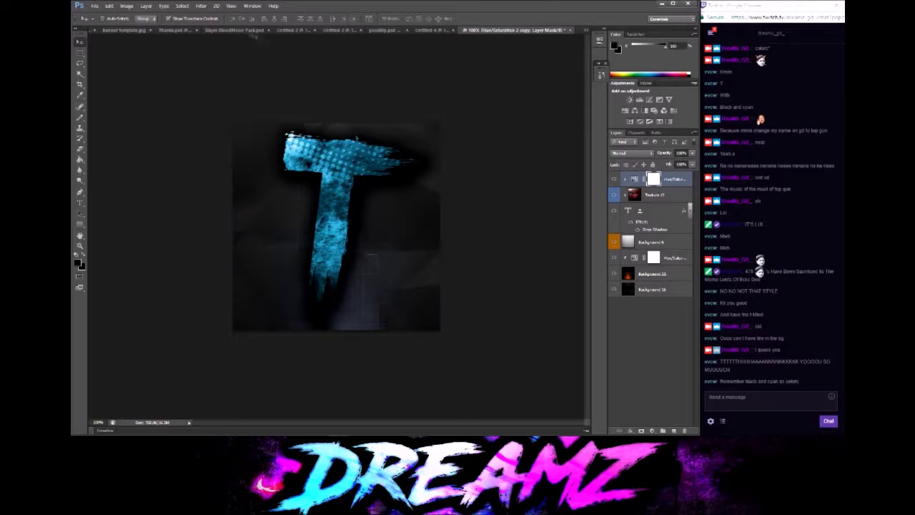
click(252, 31)
scroll(651, 286, down, 5)
Lay Texture 24 copy over the T, then try and delete a clipped blue Hue/Saturation adjustment
click(615, 316)
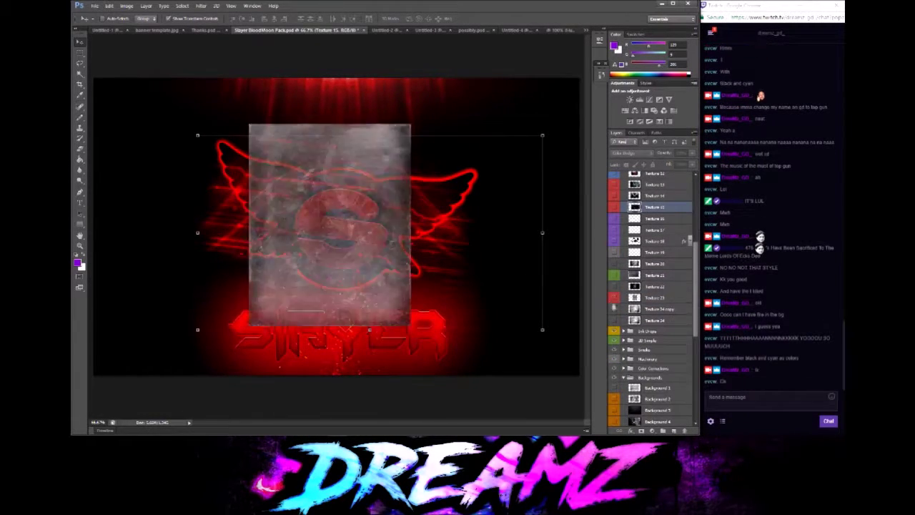
drag(654, 308, 393, 177)
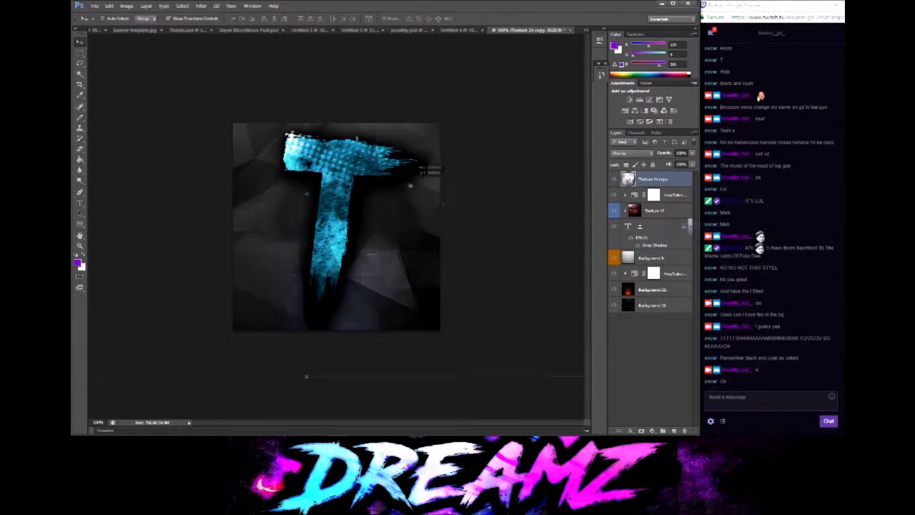
click(634, 111)
drag(501, 86, 533, 86)
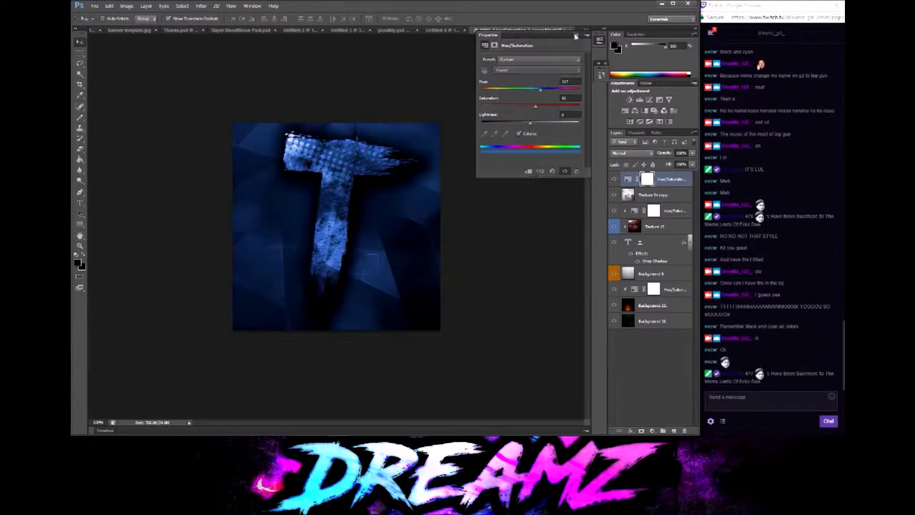
right_click(679, 179)
click(717, 226)
right_click(679, 179)
click(707, 165)
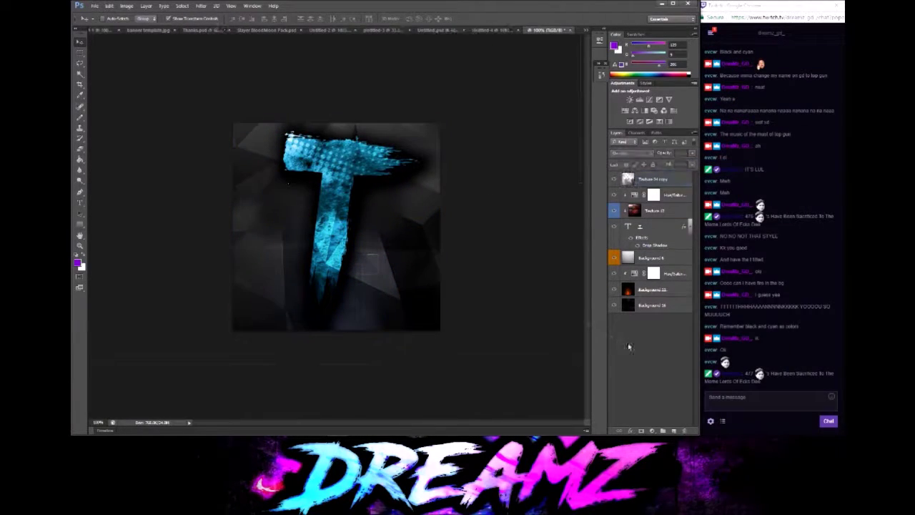
In the pack document, collapse Backgrounds and preview each Sparks layer
click(283, 31)
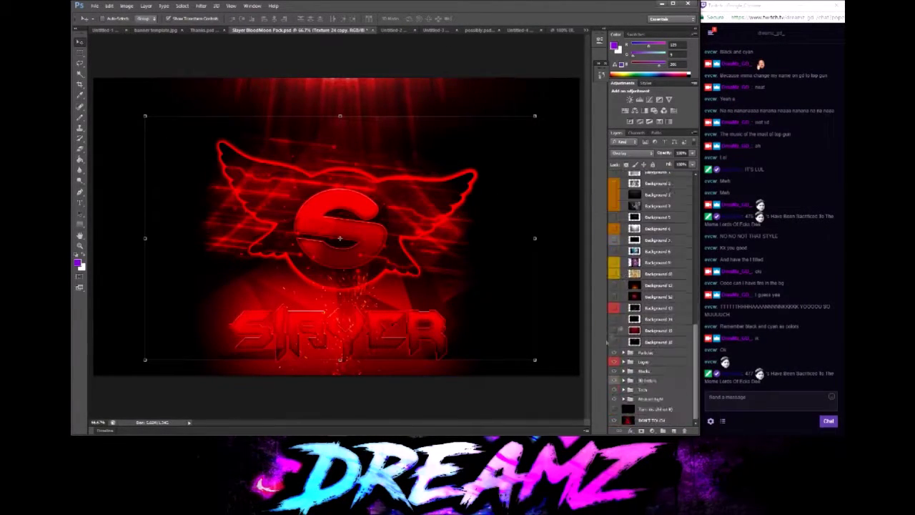
scroll(636, 340, down, 3)
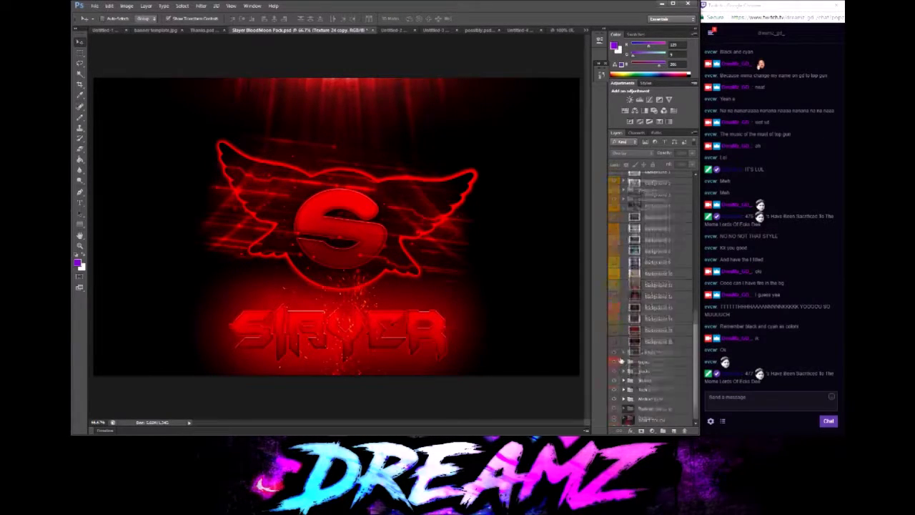
click(622, 227)
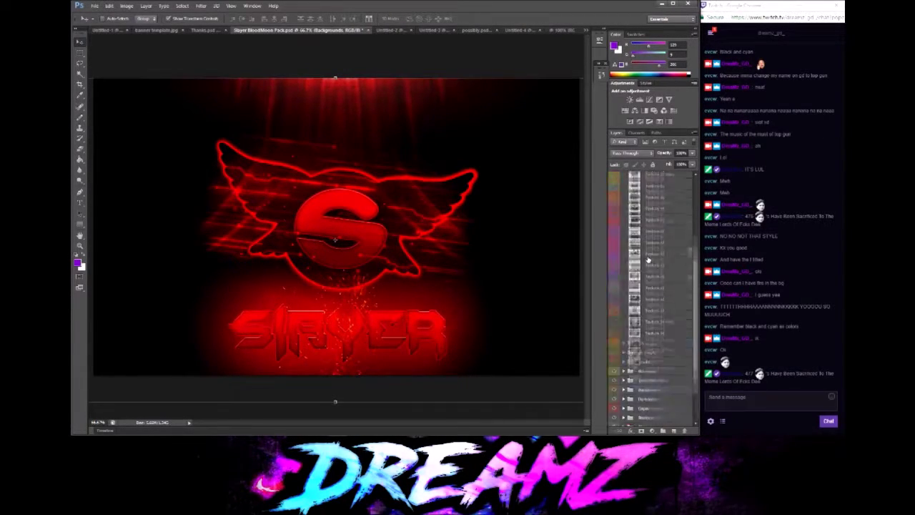
scroll(622, 207, up, 5)
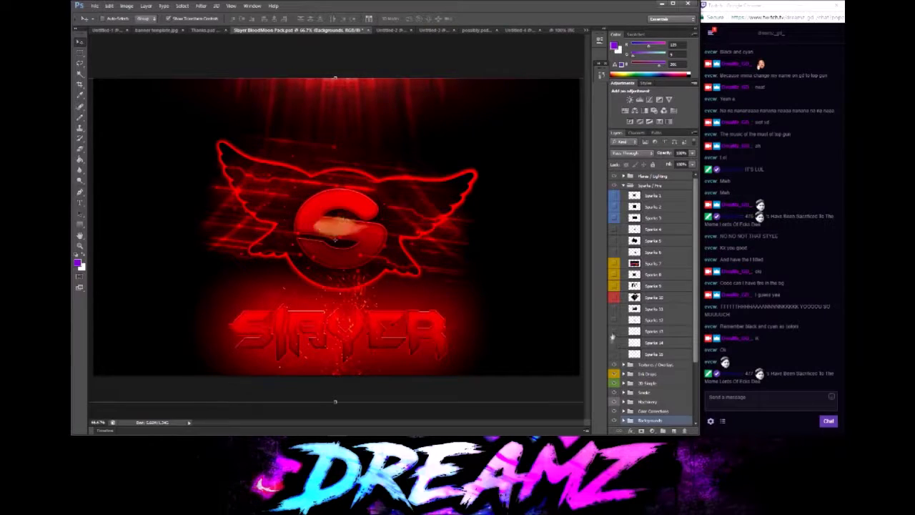
drag(613, 327, 613, 233)
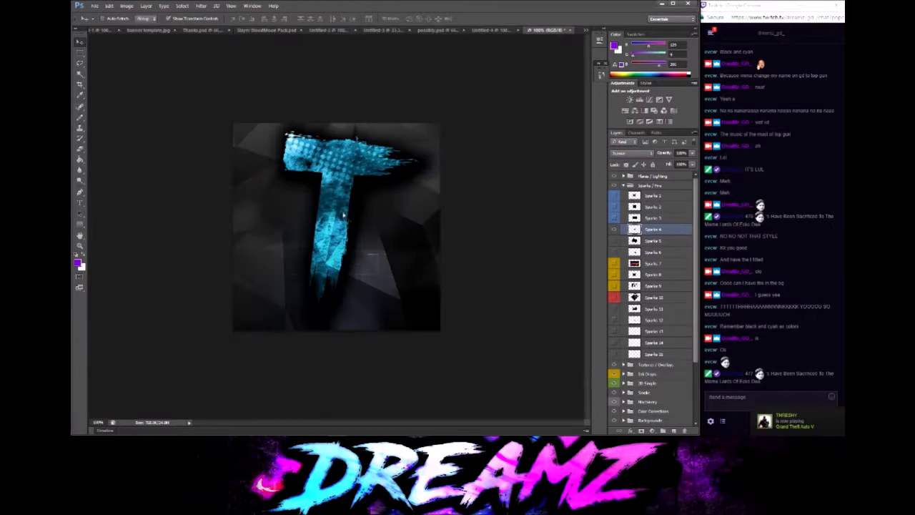
Bring the Sparks 4 fire layer into the T logo and move it behind the T
drag(661, 229, 382, 286)
key(ctrl+t)
key(Return)
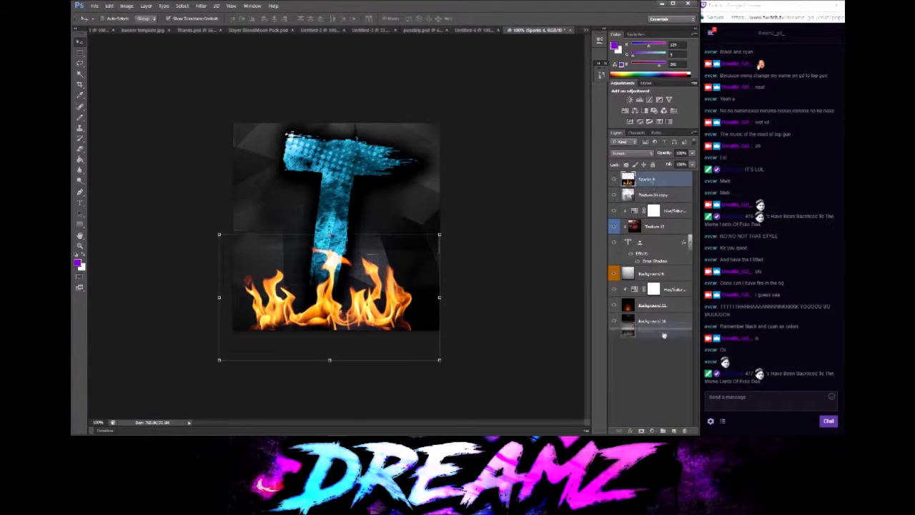
drag(647, 179, 664, 304)
Duplicate the Hue/Saturation adjustment above the fire layer and clip the blue tint to it
right_click(670, 276)
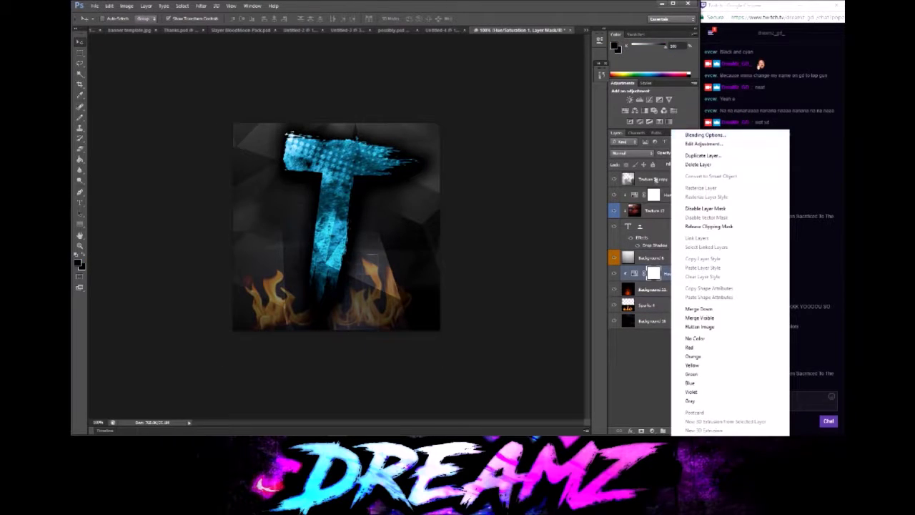
click(671, 276)
click(653, 273)
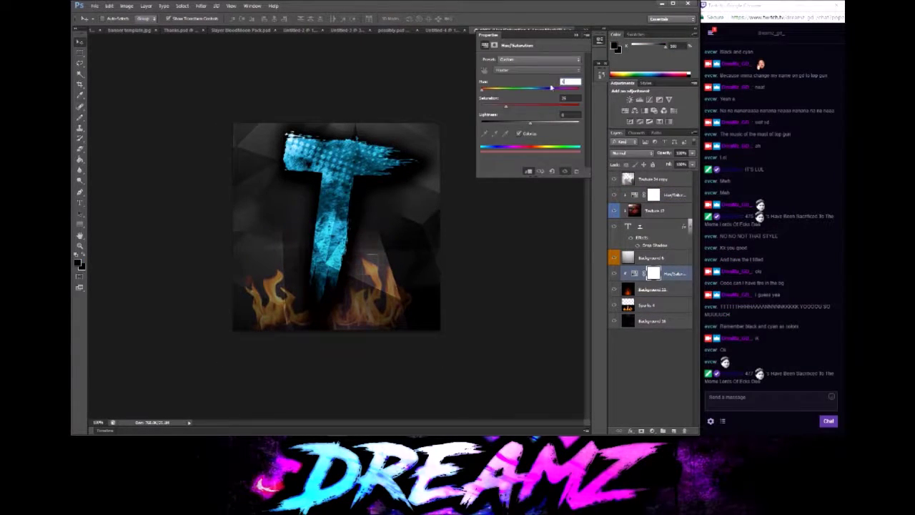
right_click(666, 273)
click(686, 149)
key(Return)
right_click(666, 305)
click(705, 97)
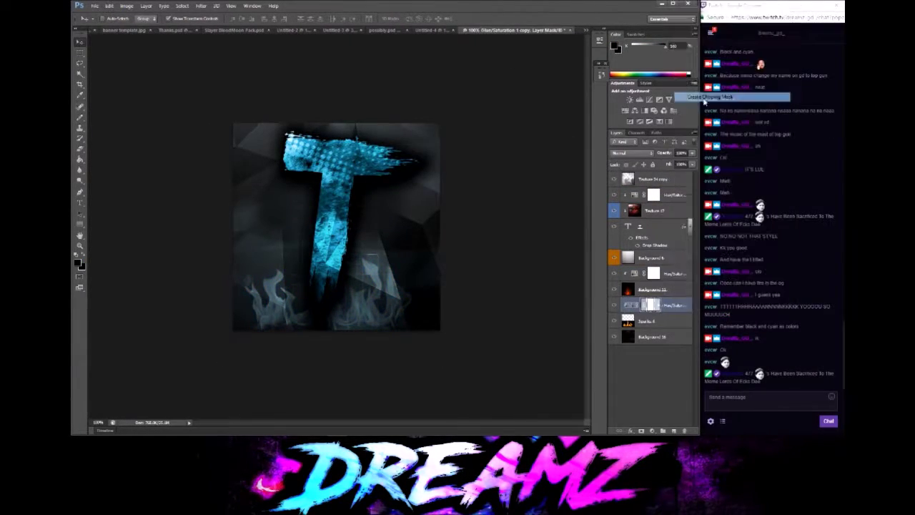
right_click(665, 328)
Bring Sparks 9 from the pack into the T logo and stretch it wider across the canvas
click(265, 30)
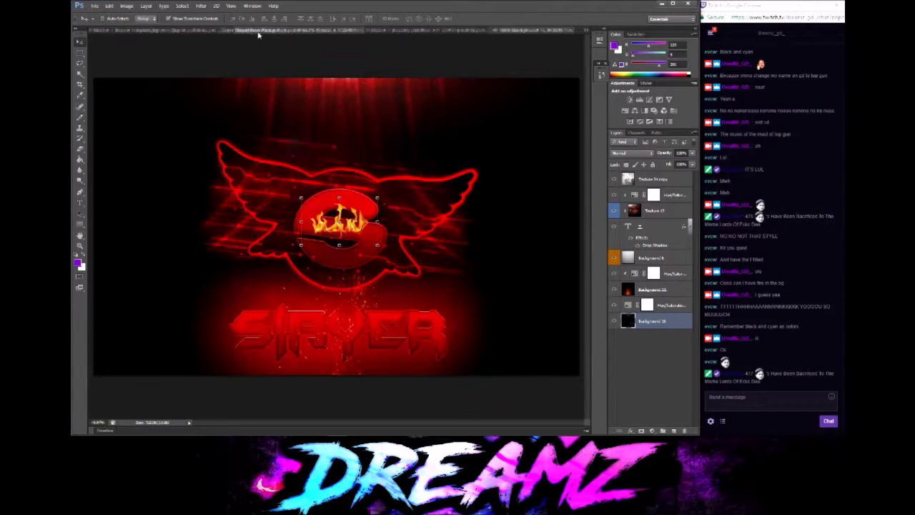
drag(339, 222, 358, 316)
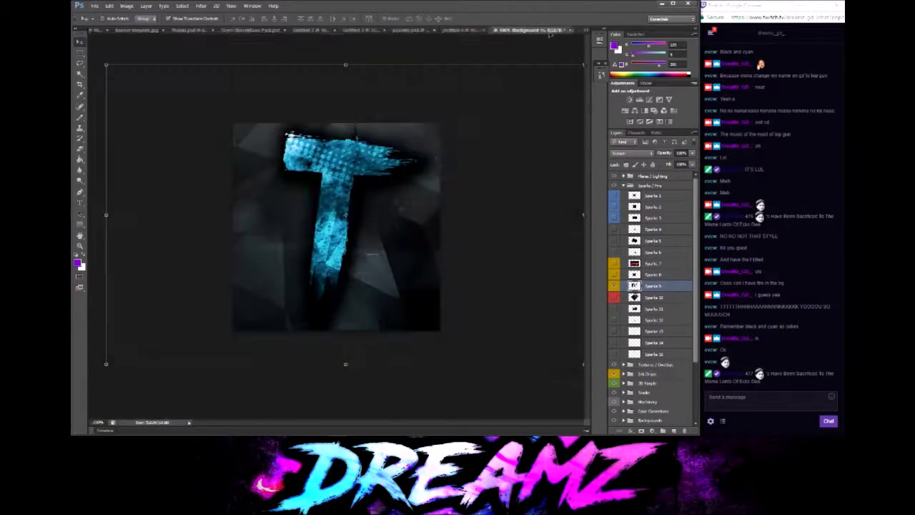
drag(469, 275, 571, 275)
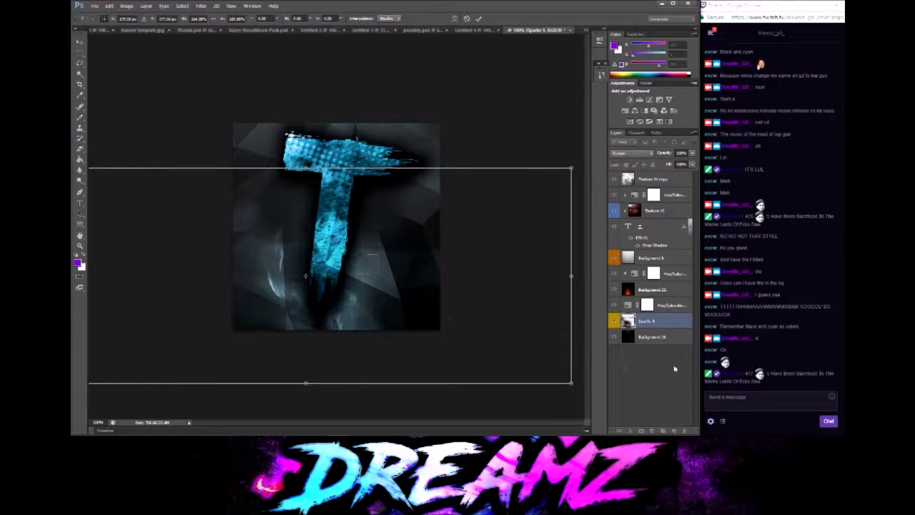
Give Background 16 a Color Overlay layer style with a chosen colour
double_click(665, 343)
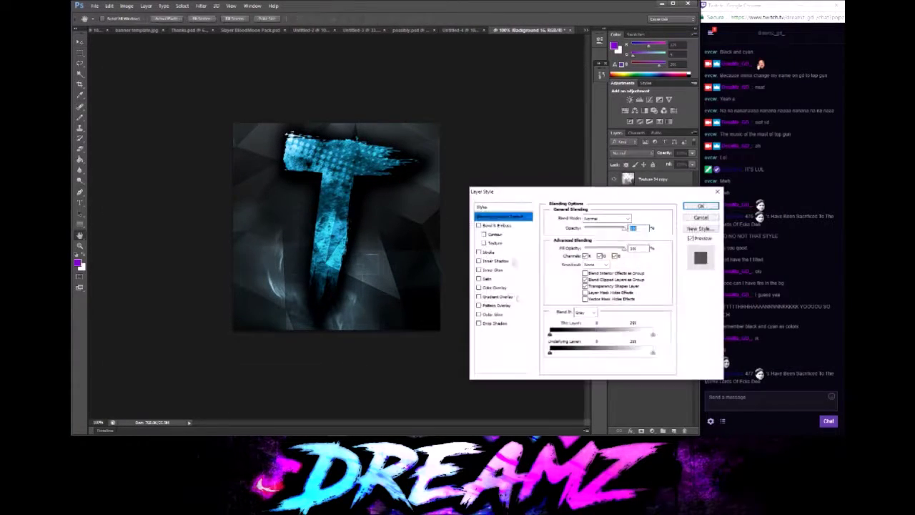
click(501, 286)
click(637, 222)
click(541, 107)
click(700, 204)
click(141, 127)
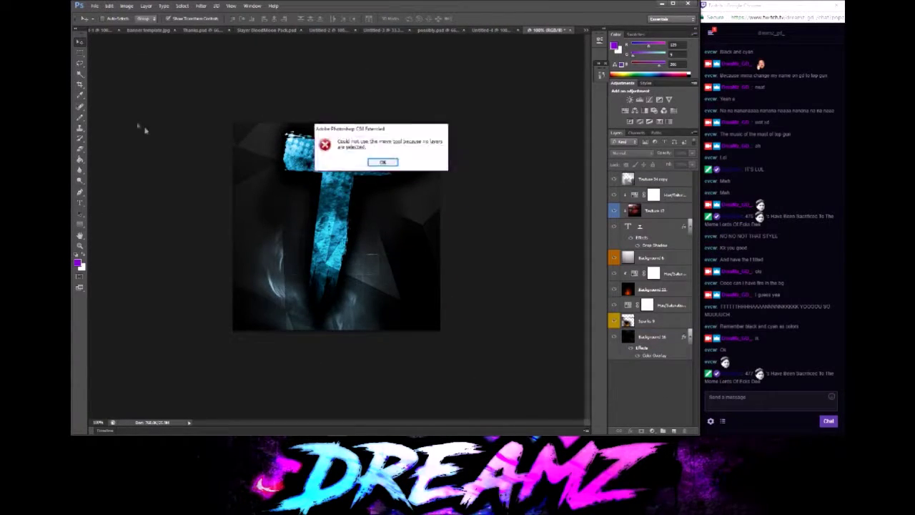
key(Return)
Bring a star Particles layer from the pack into the T logo and shift the hue to cyan-blue
click(251, 30)
click(623, 351)
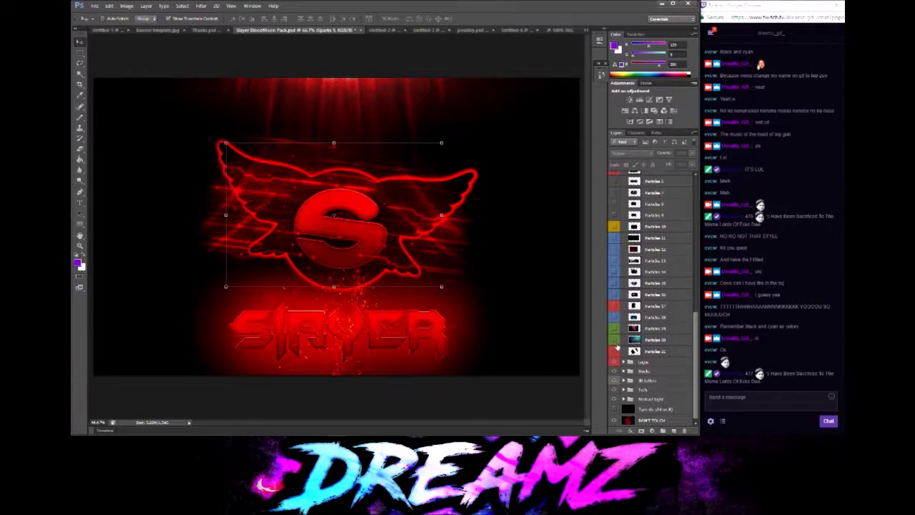
drag(612, 333, 460, 229)
text(thank man :))
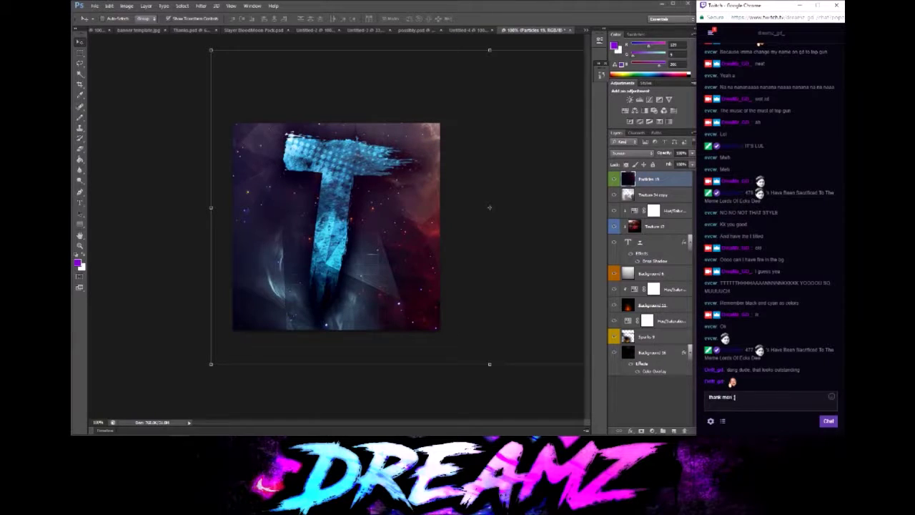
key(Return)
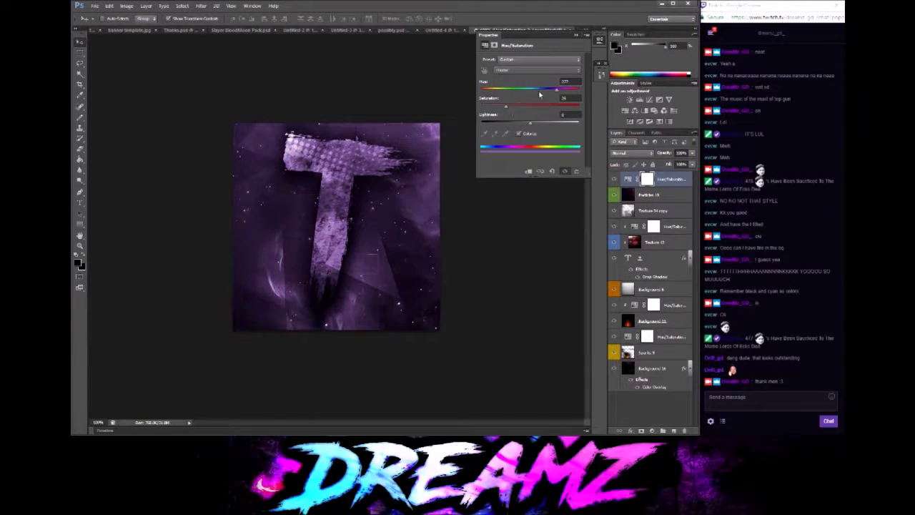
mouse_move(540, 95)
mouse_down()
mouse_move(524, 91)
mouse_move(547, 105)
mouse_up()
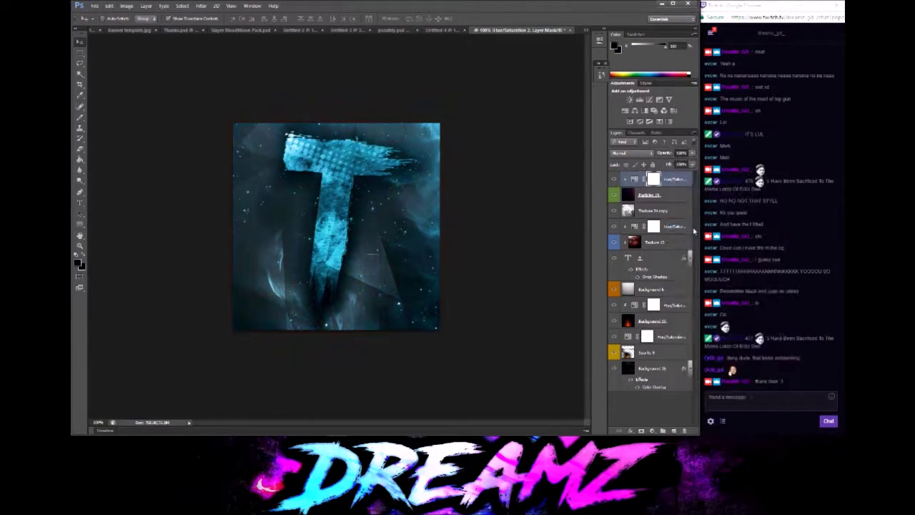
Transform Particles 15, pulling its left edge inward
click(649, 195)
key(ctrl+t)
drag(122, 207, 220, 207)
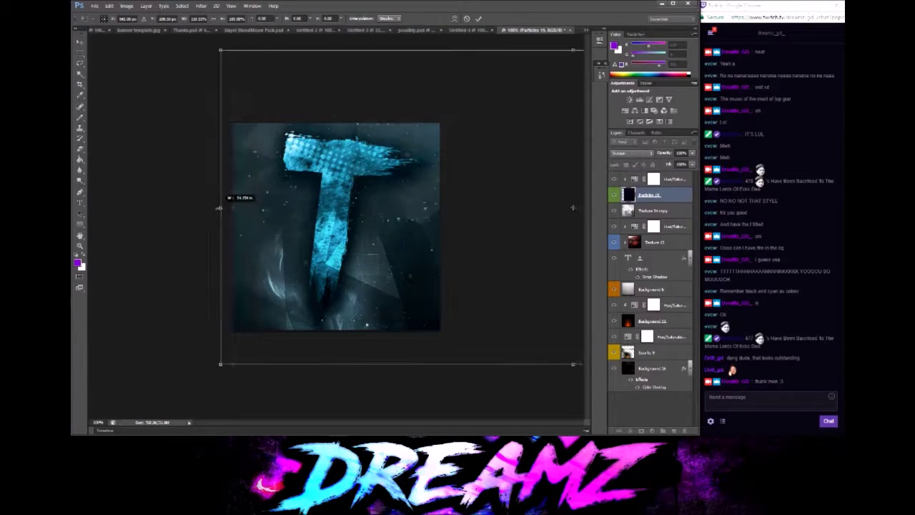
click(478, 18)
text(thx for host!)
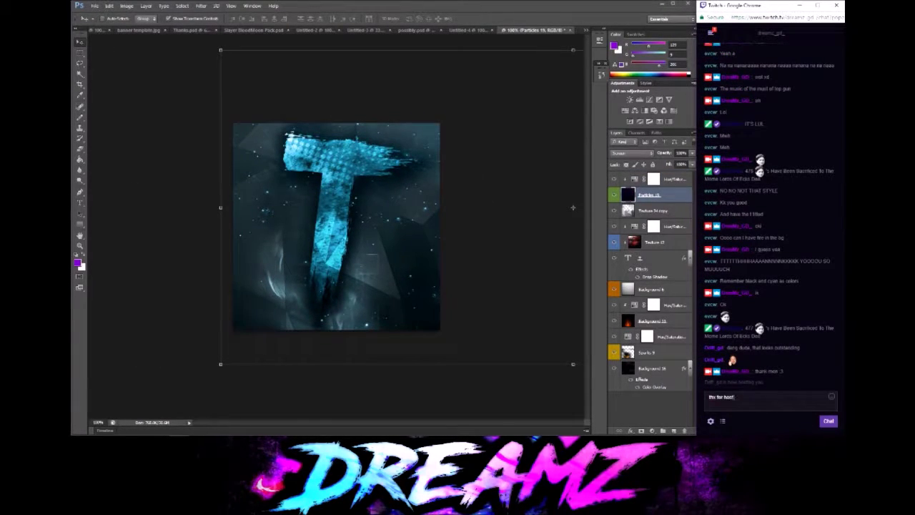
key(Return)
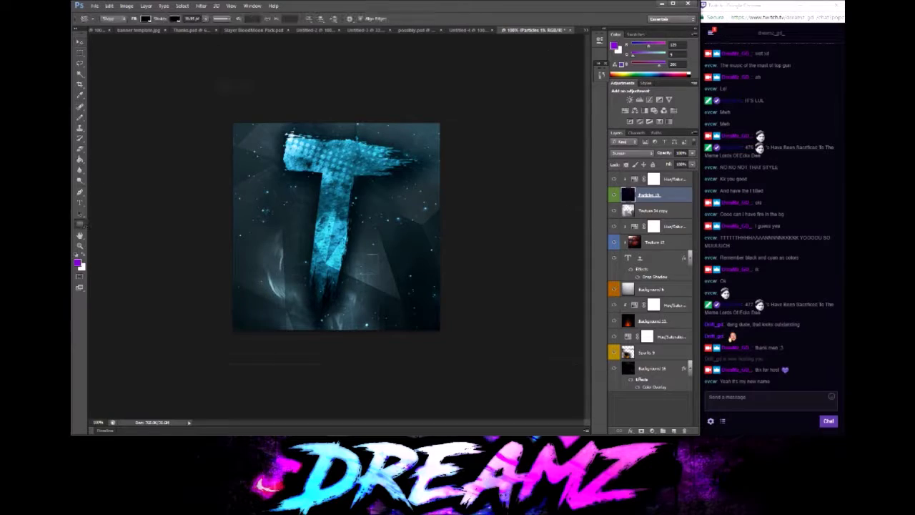
Draw a dark rectangle shape above the logo and give it a drop shadow
drag(188, 70, 546, 125)
double_click(679, 194)
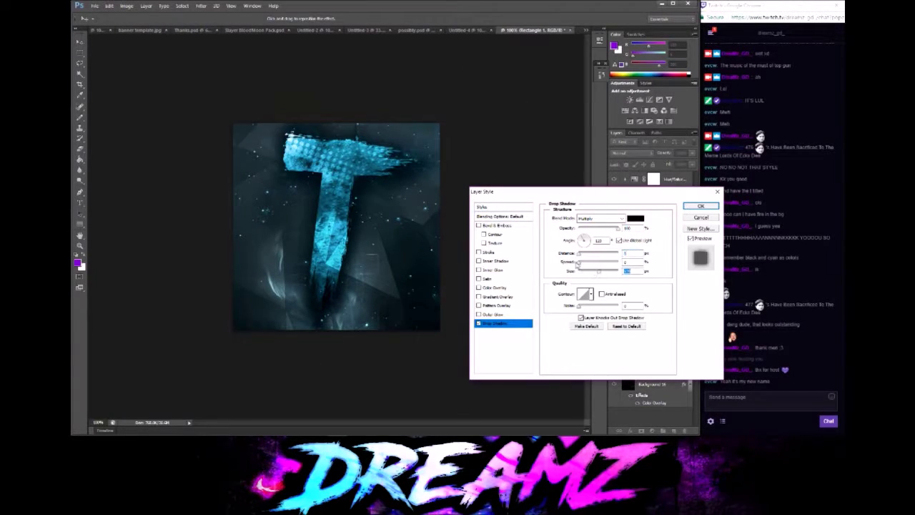
key(Return)
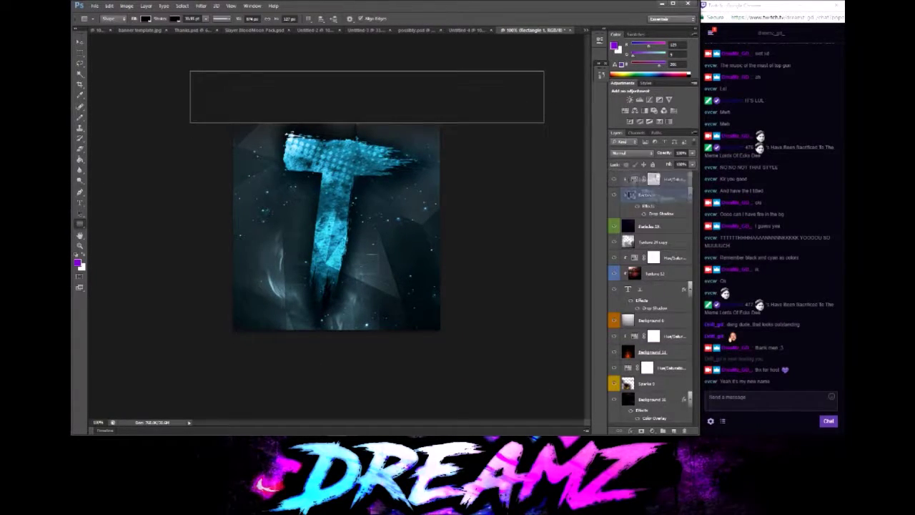
drag(695, 229, 692, 228)
double_click(670, 181)
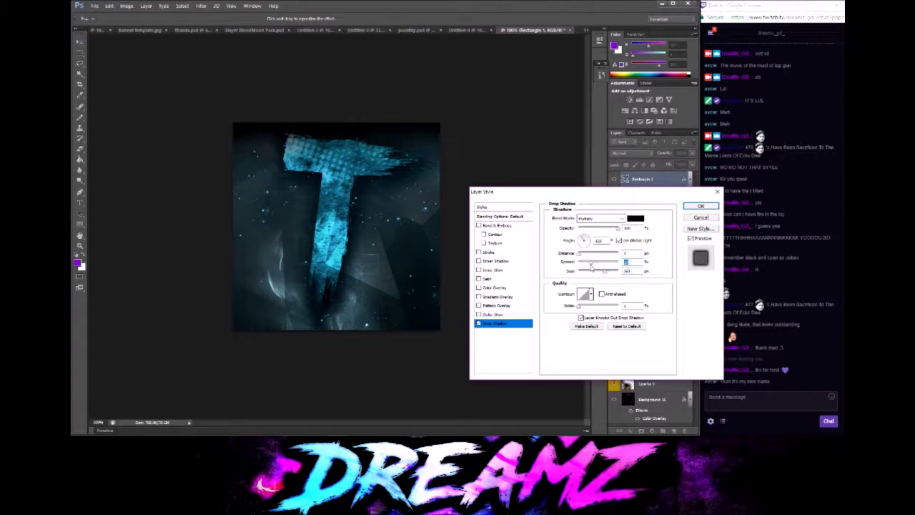
key(Return)
Transform the rectangle, duplicate it and move the copy to the left
key(Return)
click(108, 6)
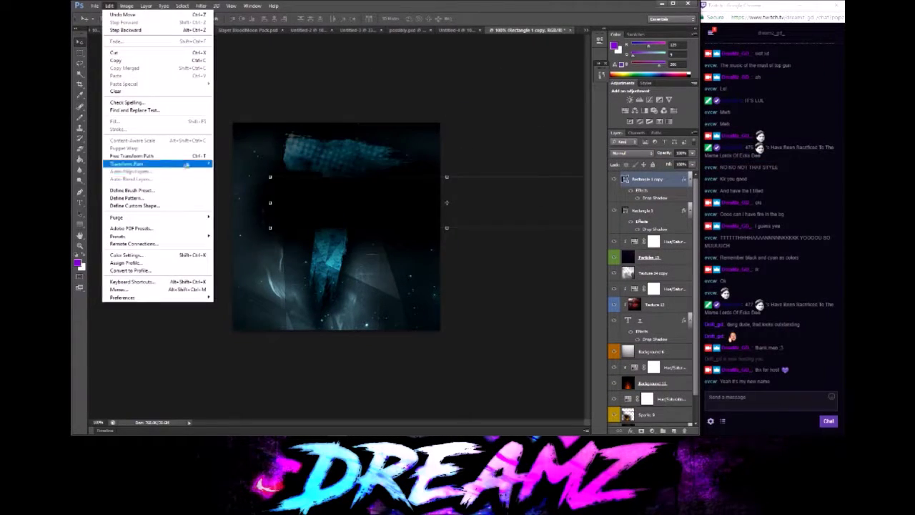
click(236, 172)
right_click(663, 179)
click(686, 155)
Duplicate the rectangle again and rotate the copy 90° CW into a horizontal bar
key(Return)
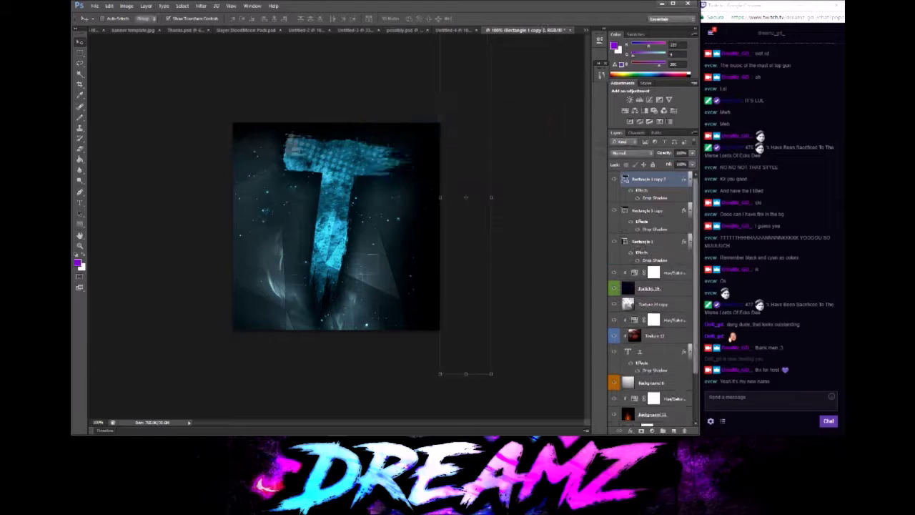
mouse_move(464, 233)
mouse_down()
mouse_move(206, 233)
mouse_move(361, 292)
mouse_up()
right_click(645, 179)
click(669, 156)
key(Return)
right_click(647, 179)
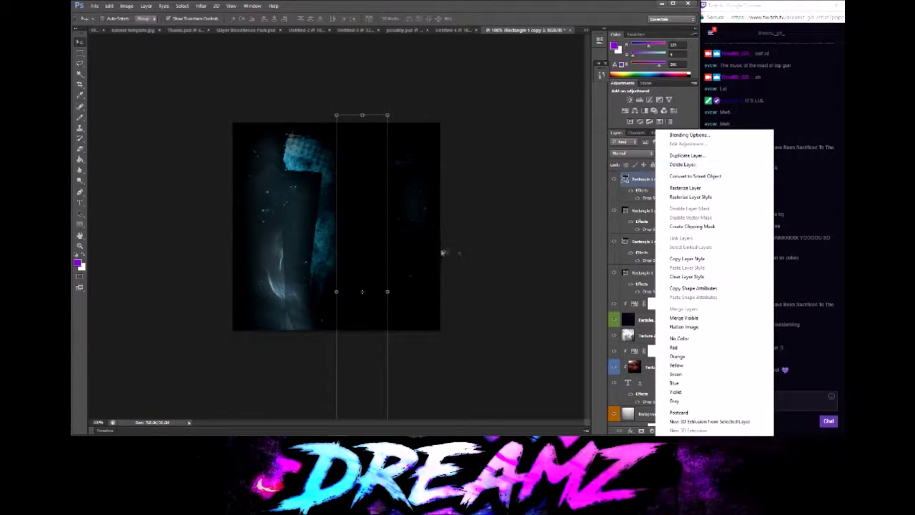
key(Escape)
click(94, 5)
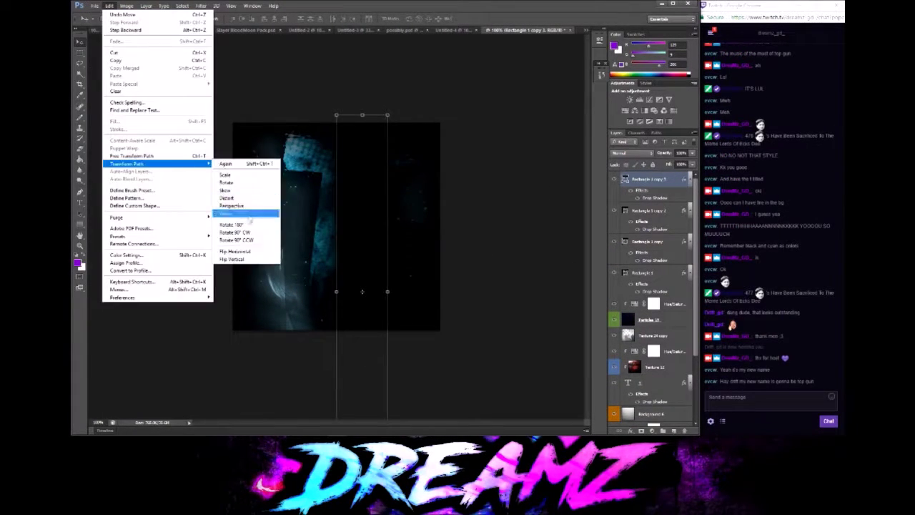
click(247, 226)
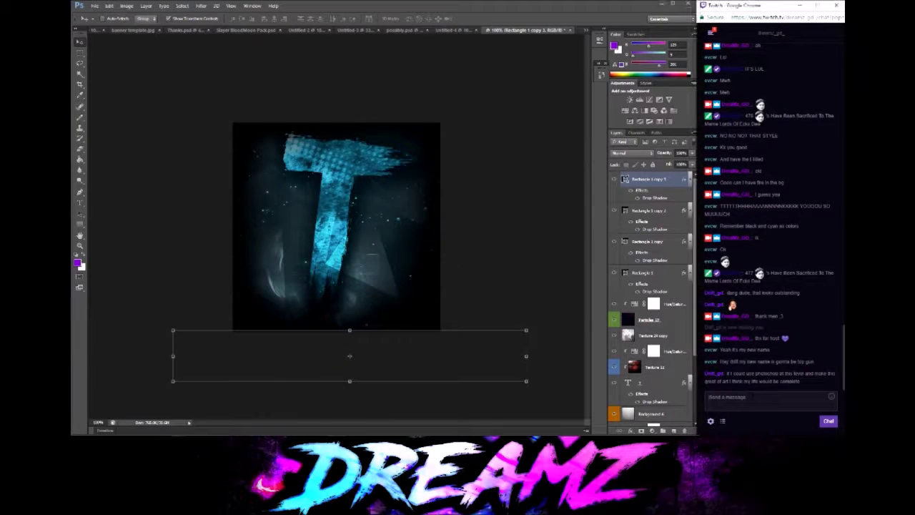
key(Return)
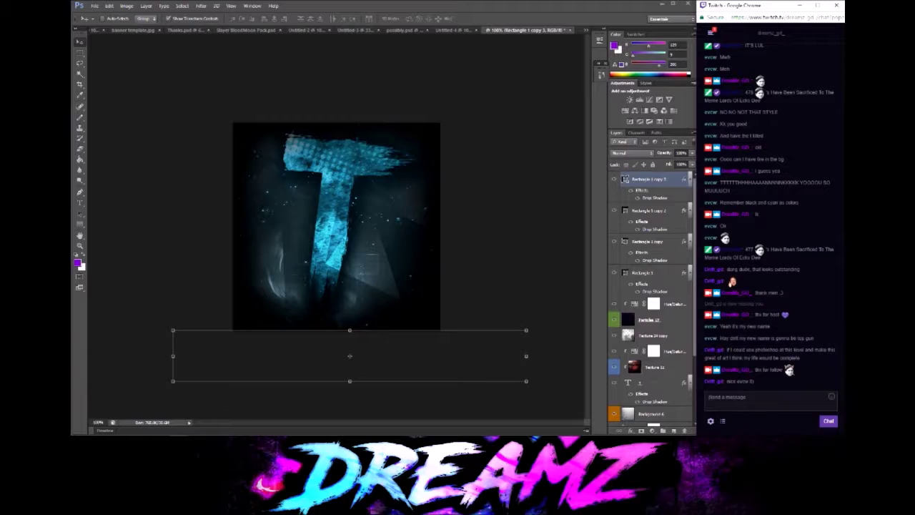
In the pack document, briefly preview a couple of grunge texture layers
click(254, 30)
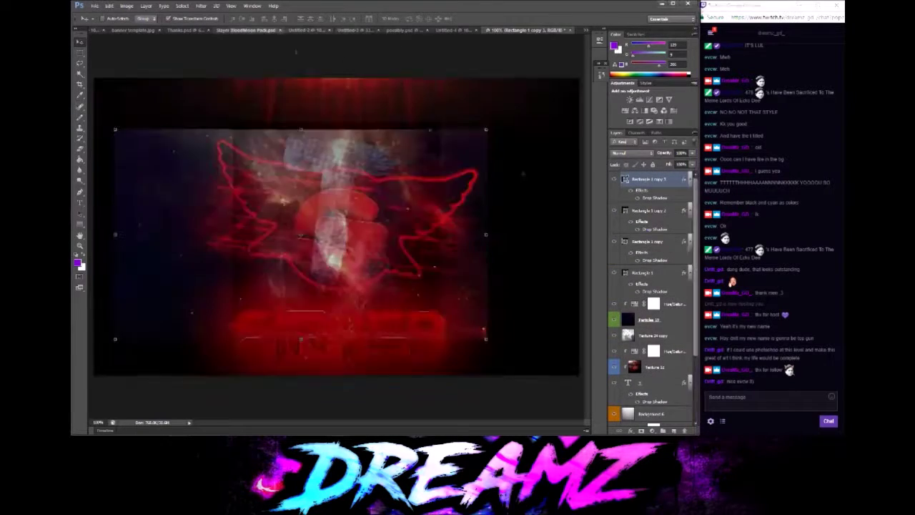
scroll(651, 300, down, 5)
click(613, 315)
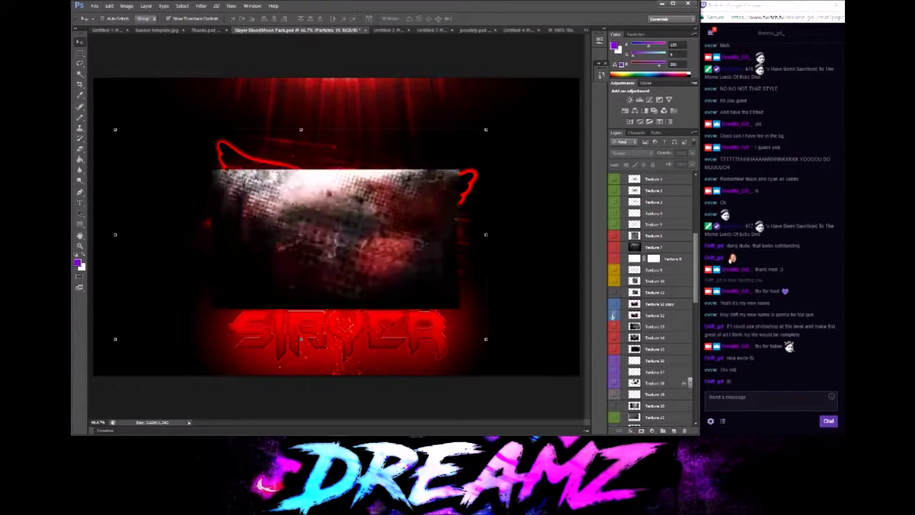
click(613, 314)
scroll(615, 325, down, 1)
scroll(619, 358, up, 2)
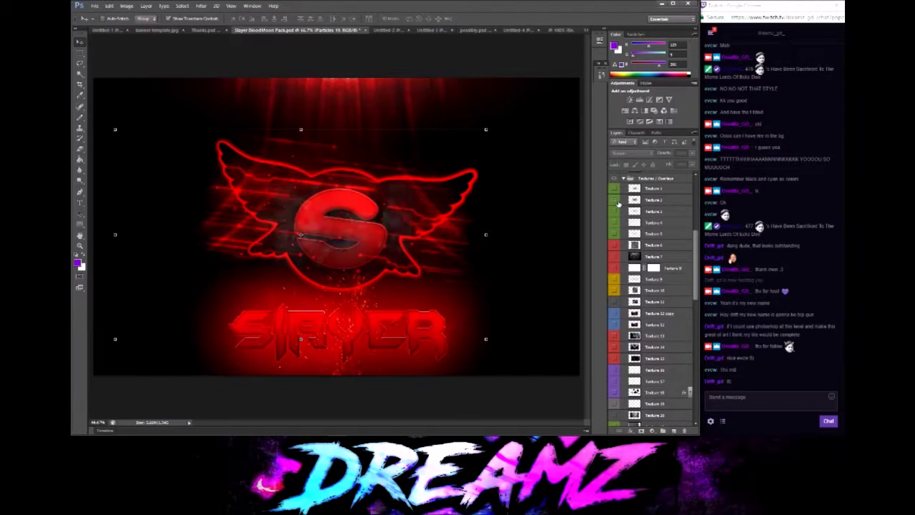
click(614, 307)
click(617, 306)
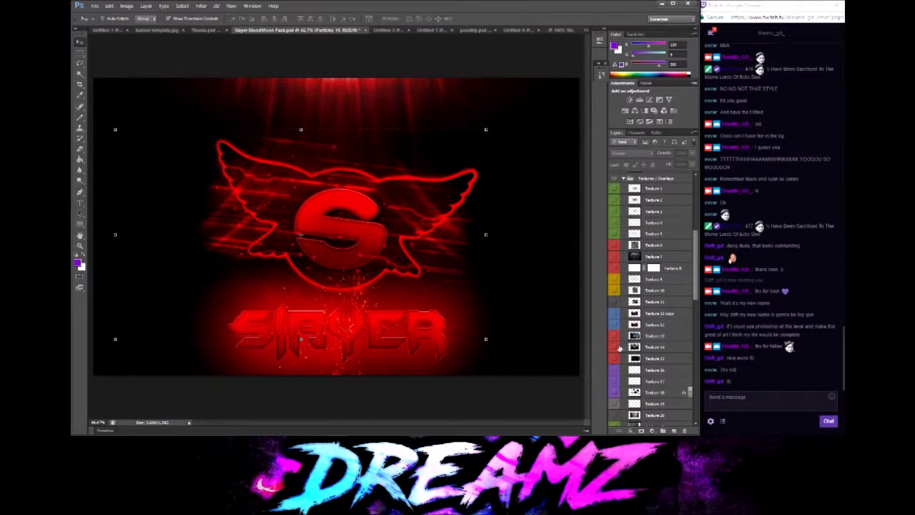
Check Texture 14 on the T logo, reply 'you want it to be normal colored?' in chat
click(551, 30)
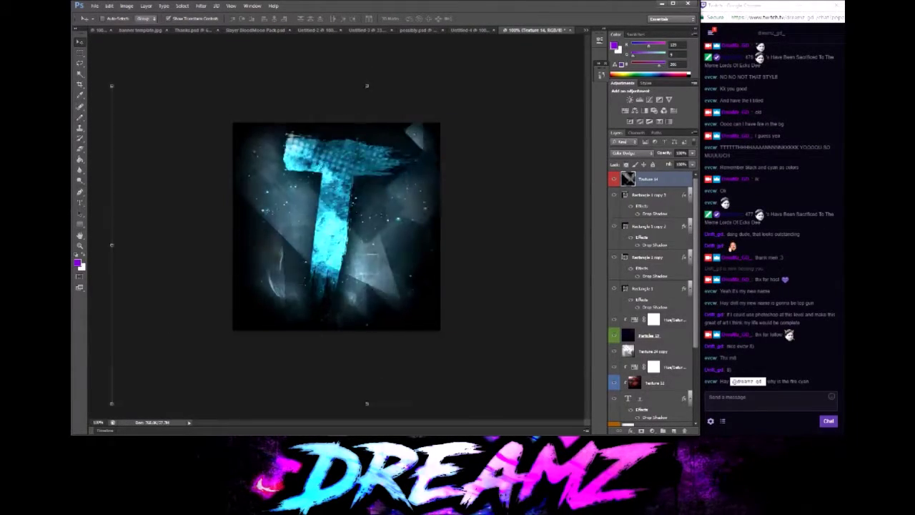
key(Return)
text(you want it to be nor)
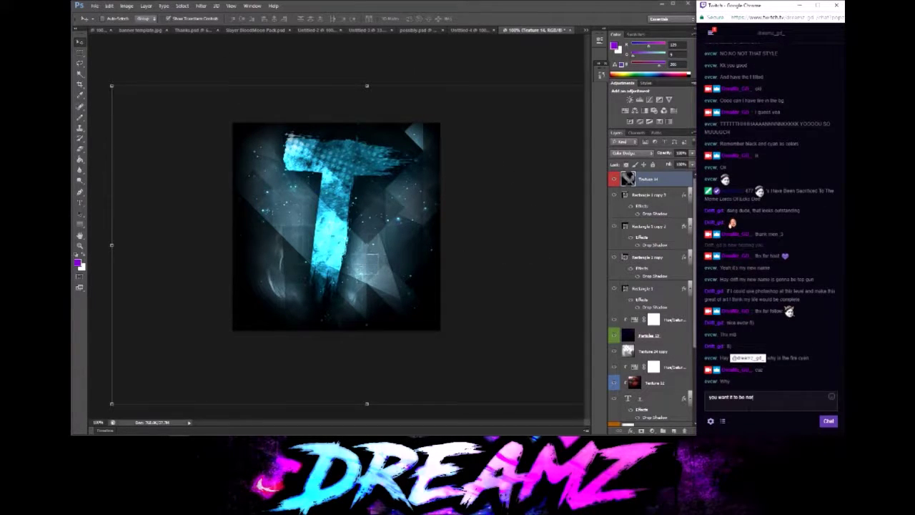
text(mal colored?)
key(Return)
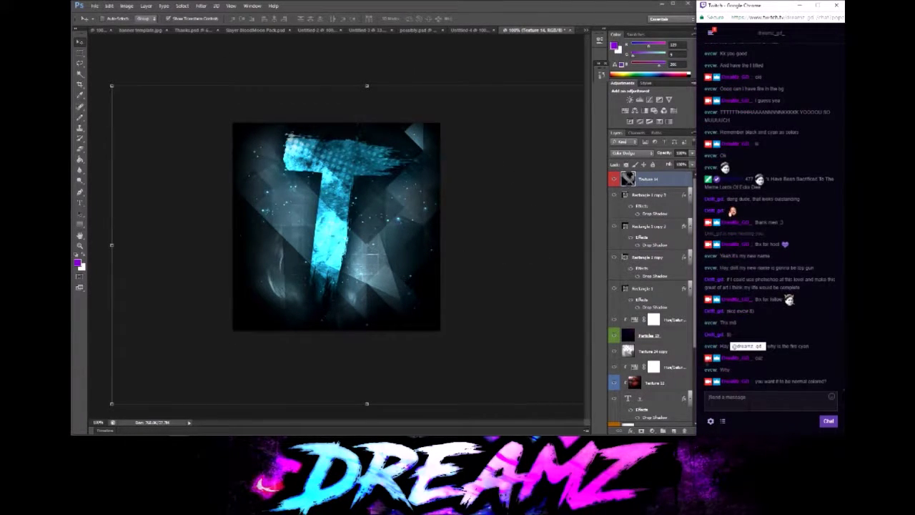
right_click(664, 398)
key(Escape)
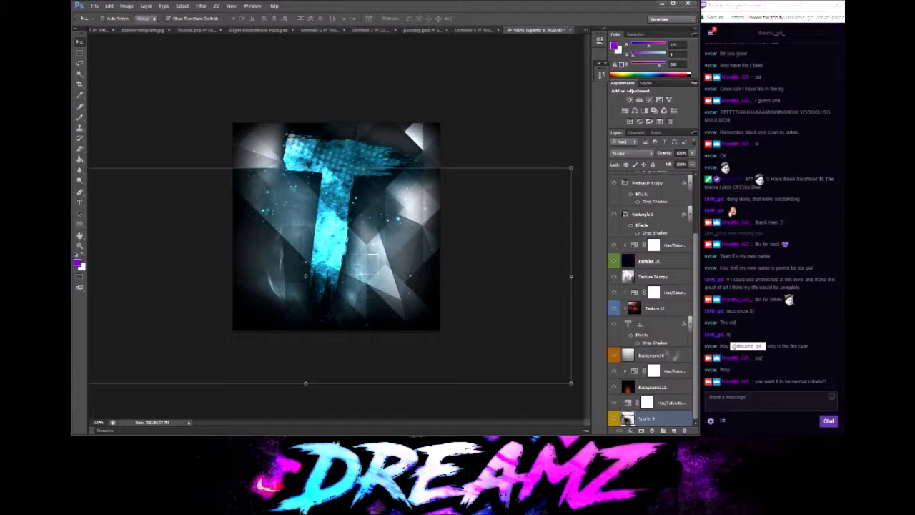
click(257, 30)
Bring the pack's purple sunburst background into the T logo and put a transform box around it
scroll(613, 293, down, 3)
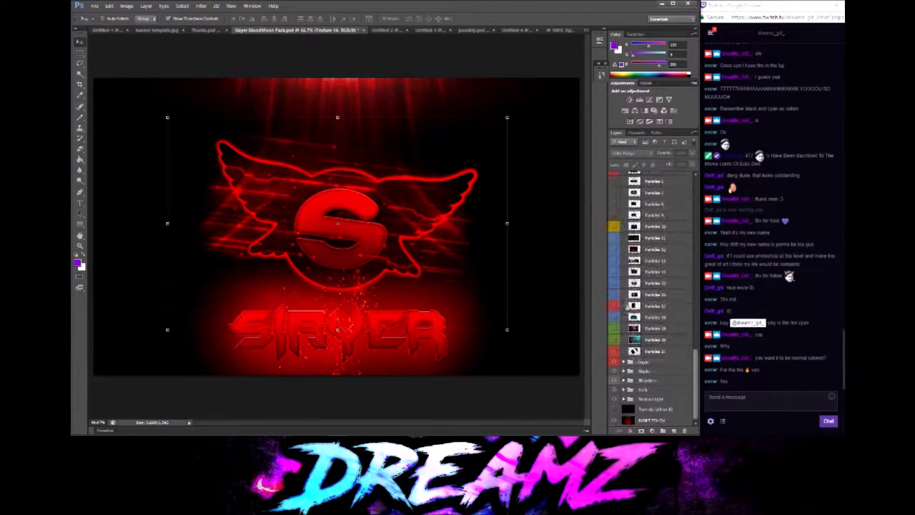
scroll(613, 293, down, 3)
scroll(622, 366, down, 3)
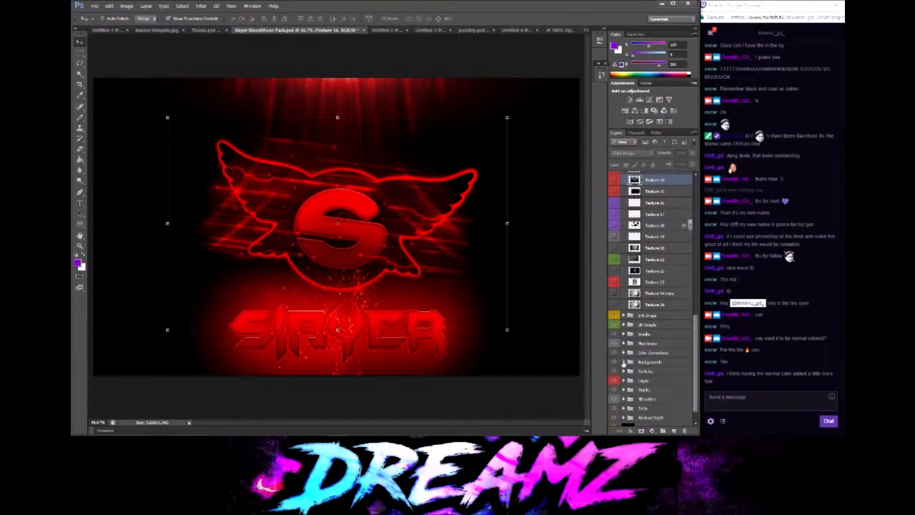
scroll(619, 350, down, 3)
alt+click(614, 334)
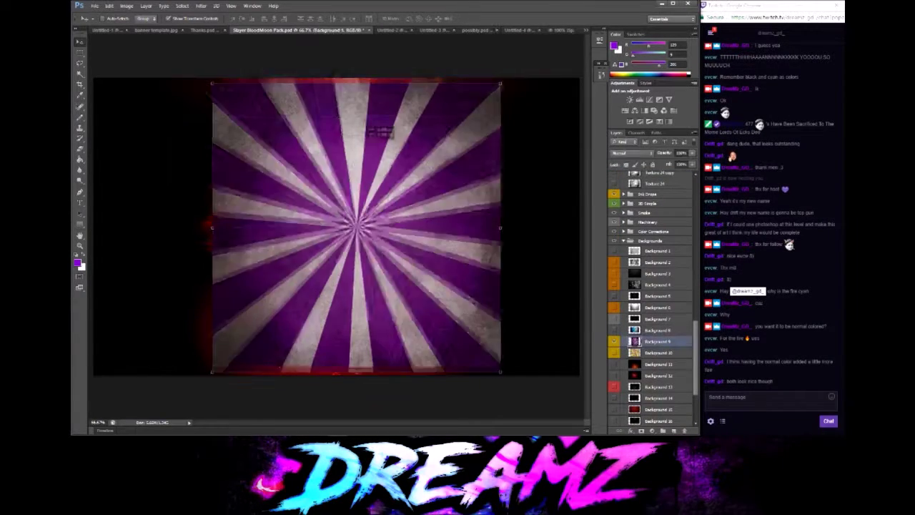
drag(644, 342, 336, 228)
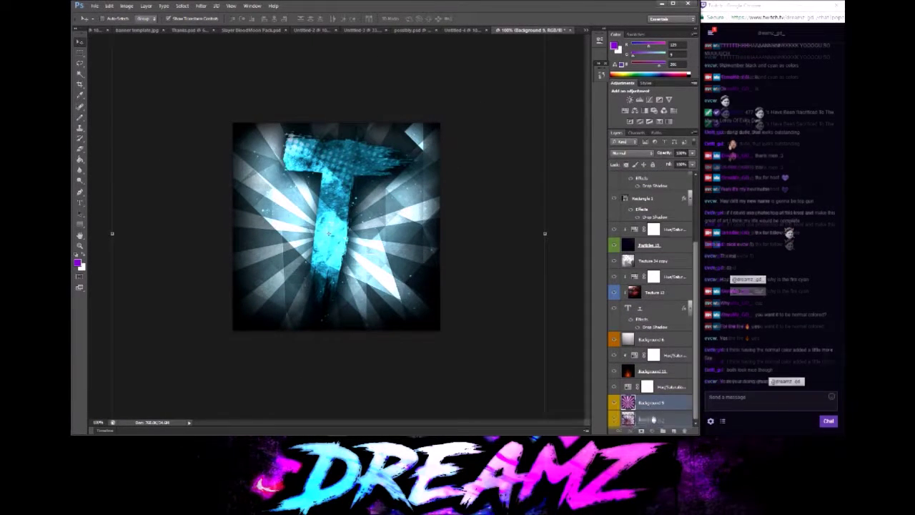
right_click(660, 164)
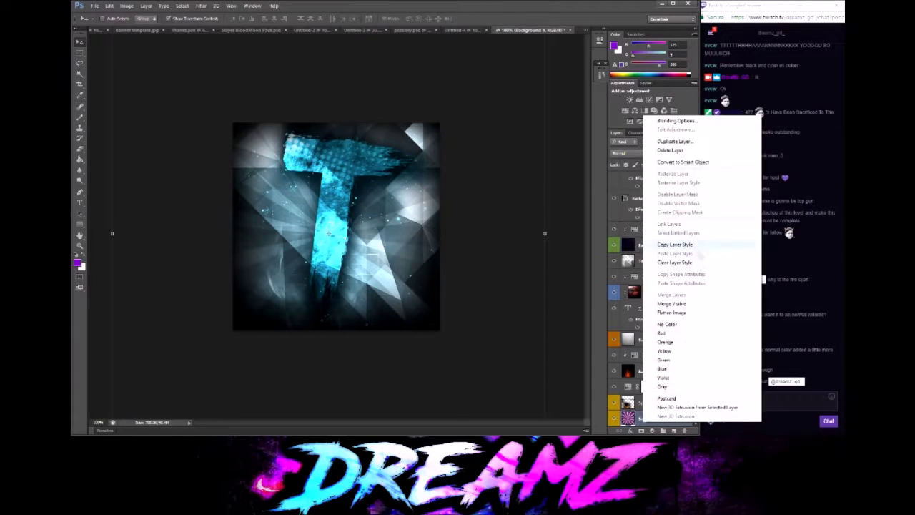
click(644, 240)
key(ctrl+t)
Back in the Slayer pack, preview its background layers and select Background 13's diagonal streaks
click(258, 30)
alt+click(614, 324)
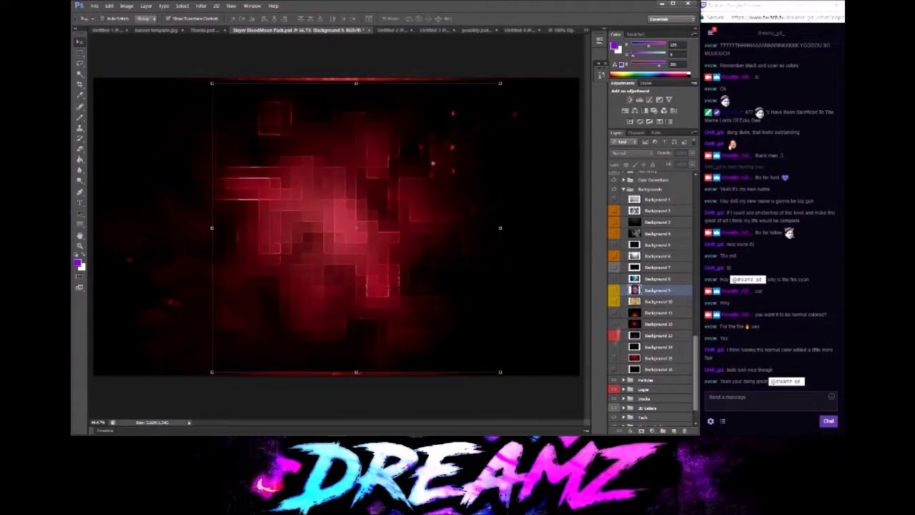
alt+click(614, 335)
alt+click(614, 346)
alt+click(614, 358)
alt+click(614, 357)
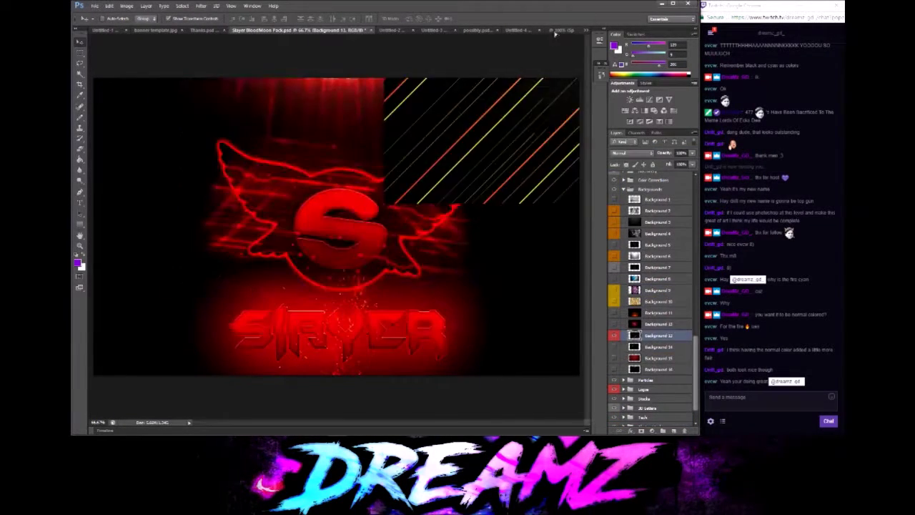
Shift the Background 13 light streaks into place over the T logo, sending a 'will buy them' chat reply
key(ctrl+Tab)
drag(358, 221, 250, 268)
key(ctrl+t)
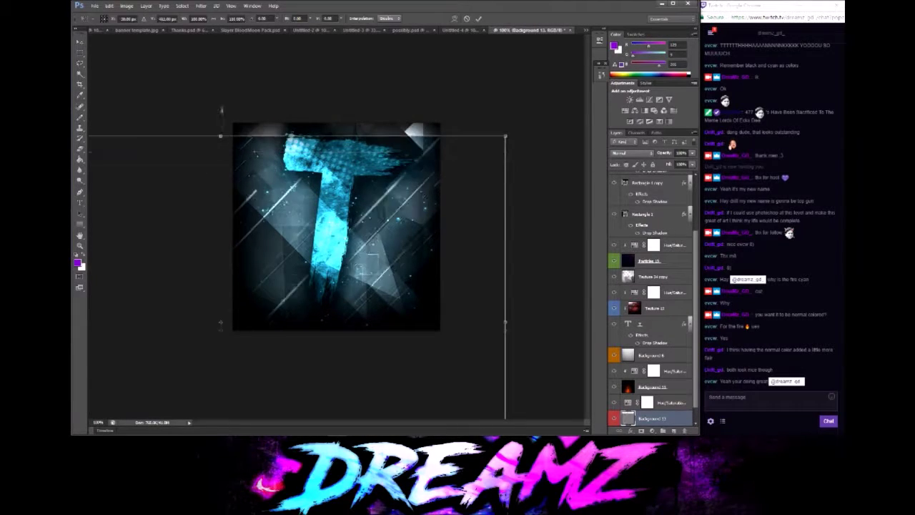
key(ctrl+v)
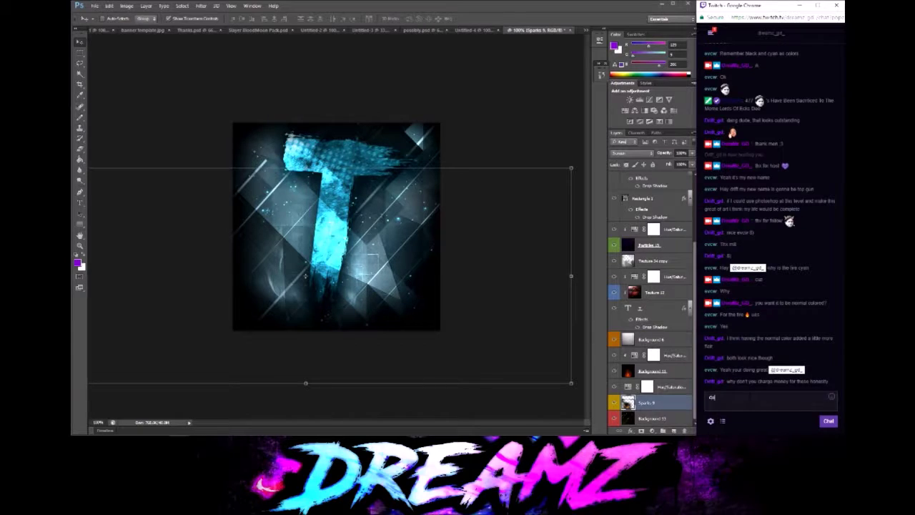
text(will buy them an)
key(Return)
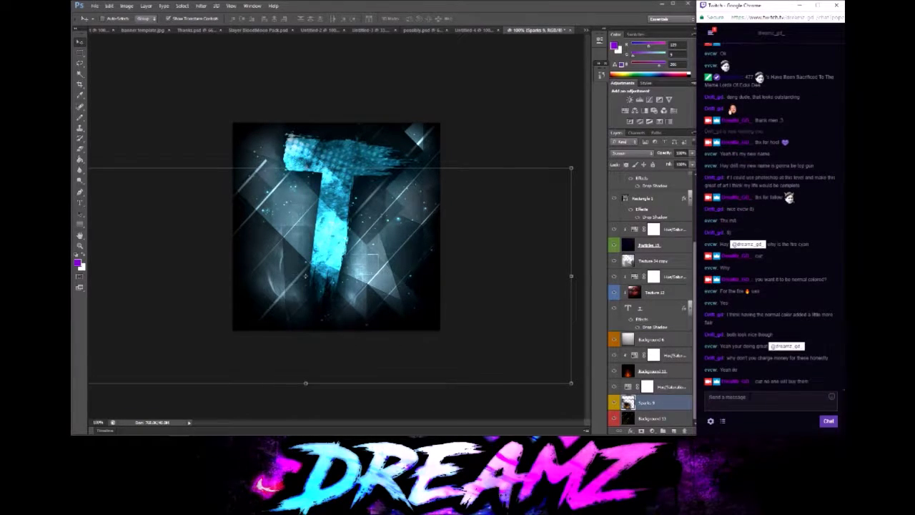
key(alt+bracketleft)
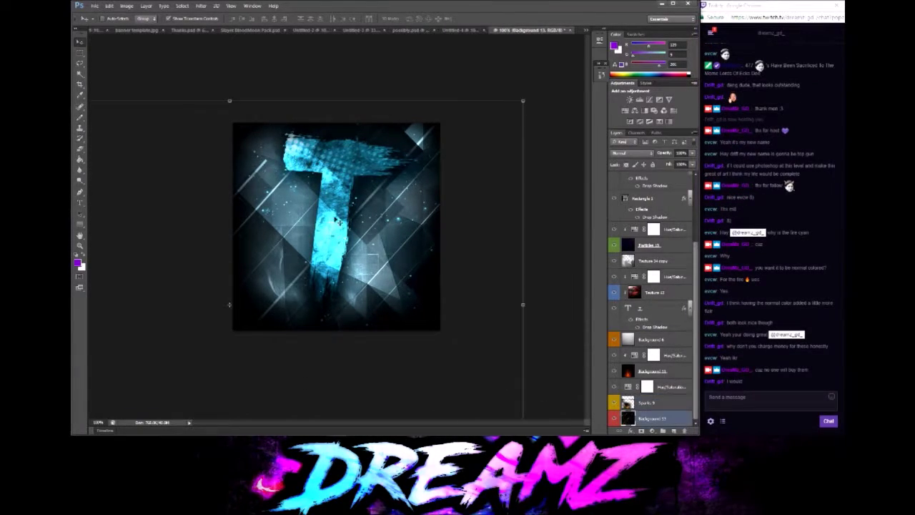
mouse_move(293, 201)
mouse_down()
mouse_move(484, 172)
mouse_move(438, 127)
mouse_move(474, 69)
mouse_up()
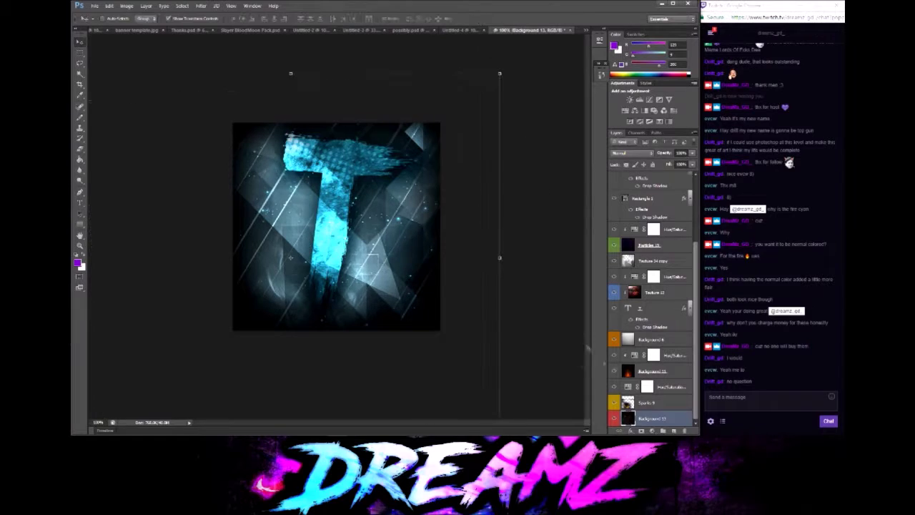
Raise Sparks 9 above the Hue/Saturation layer and nudge the flames slightly left and down
click(647, 402)
drag(647, 402, 647, 387)
key(ctrl+t)
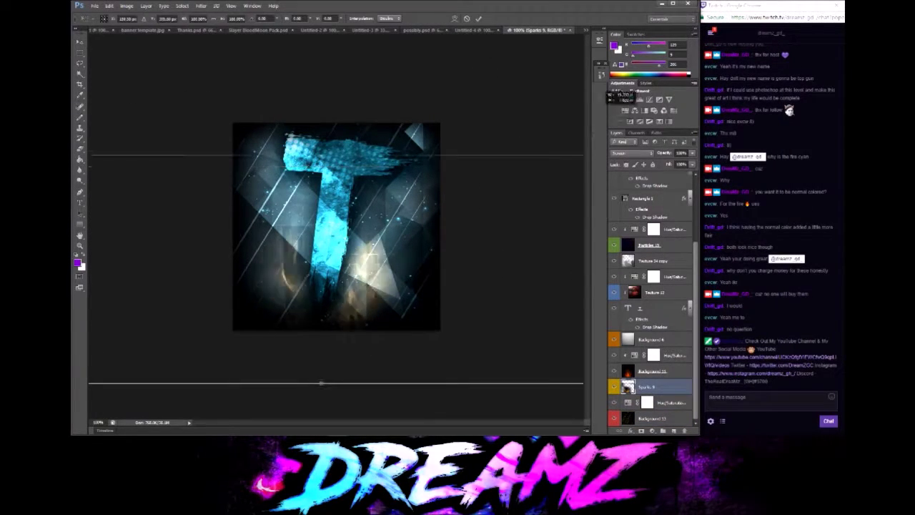
drag(382, 269, 366, 277)
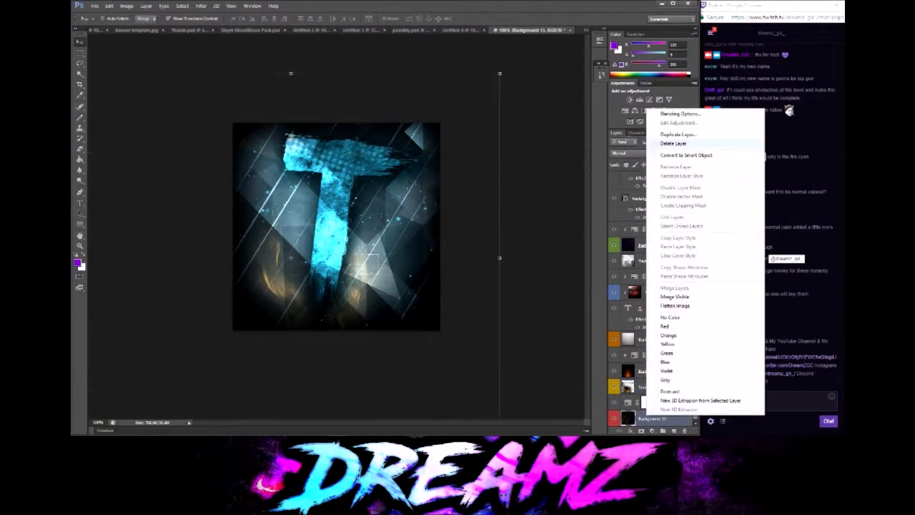
click(257, 30)
Add the Background 7 texture to the T logo and delete the Background 4 layer
click(561, 30)
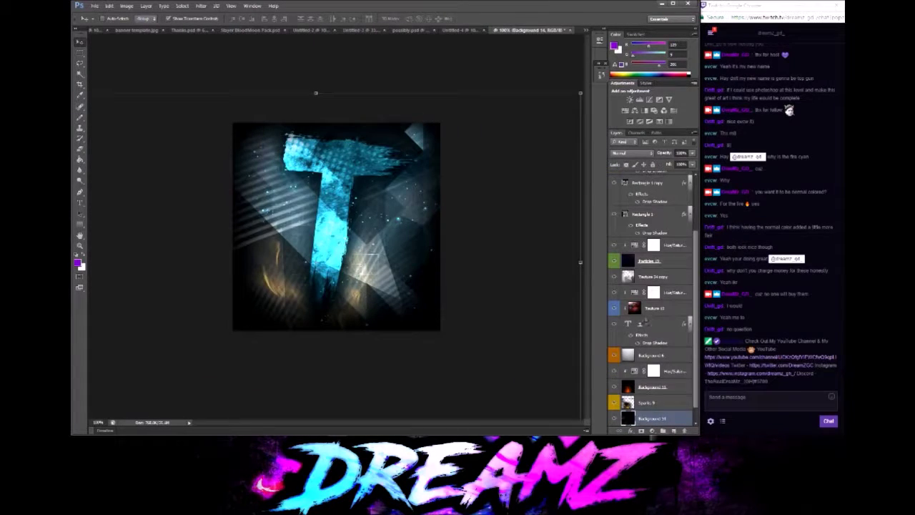
scroll(651, 322, down, 1)
right_click(655, 417)
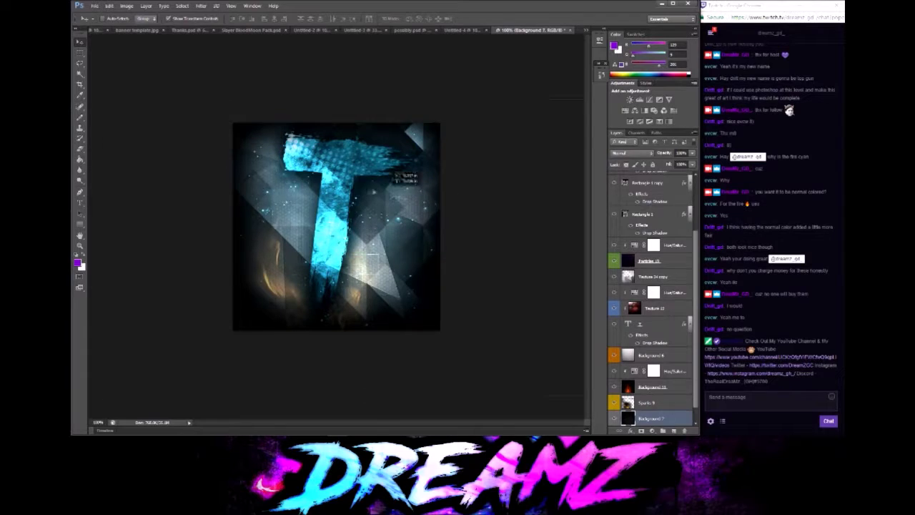
click(652, 403)
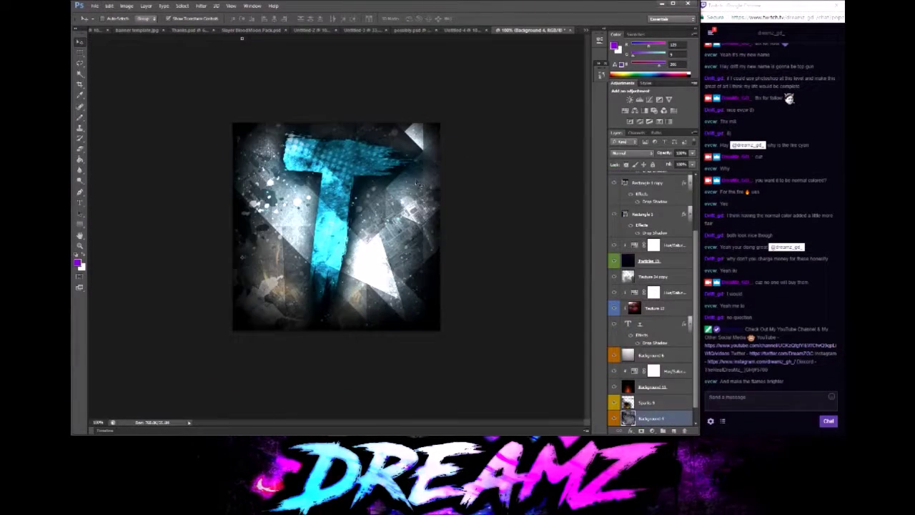
right_click(654, 358)
click(708, 148)
click(354, 162)
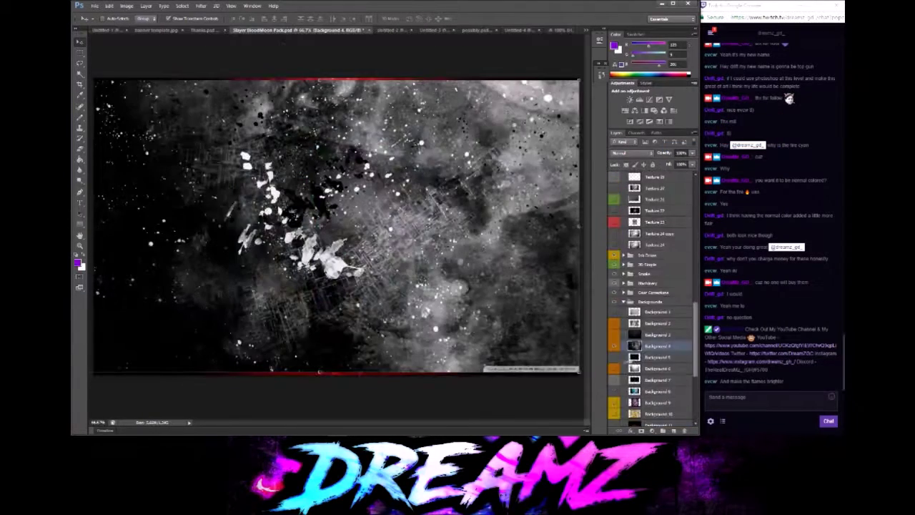